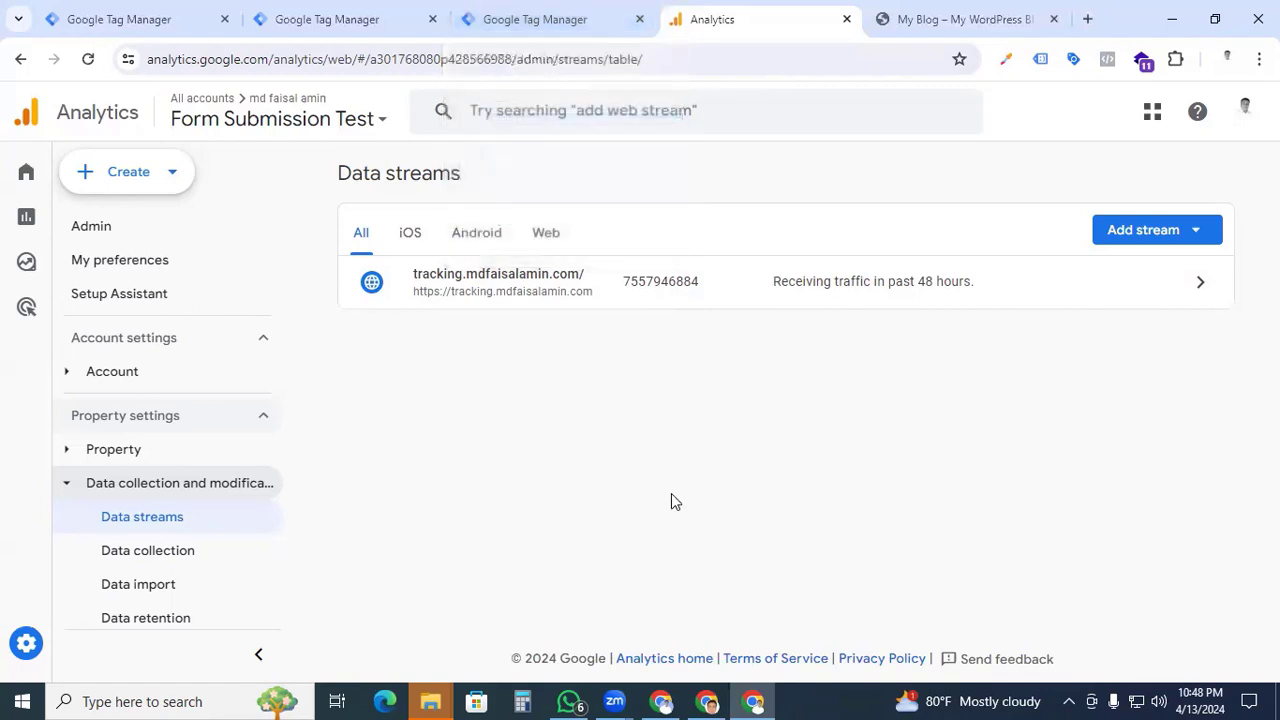
# - Switch to the Form Submission container in Google Tag Manager and create a new trigger of the Timer type
pyautogui.click(343, 20)
pyautogui.scroll(5, 180, 441)
pyautogui.scroll(10, 150, 420)
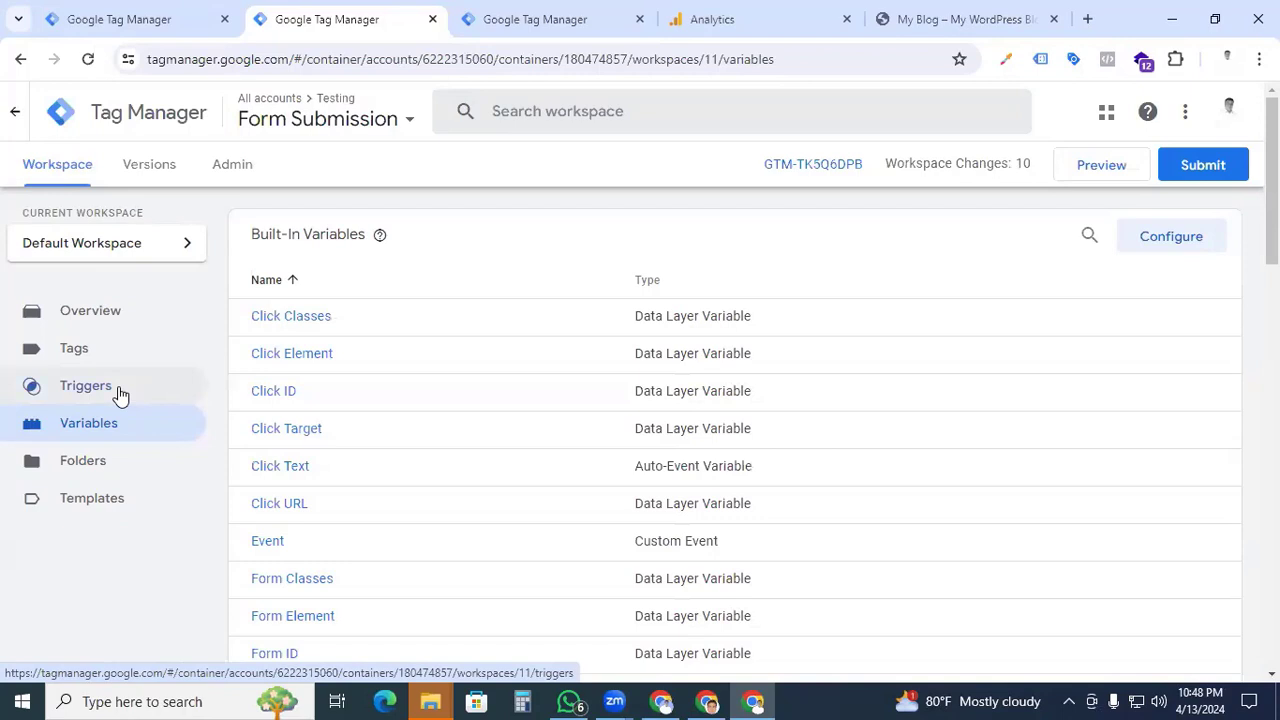
pyautogui.click(119, 395)
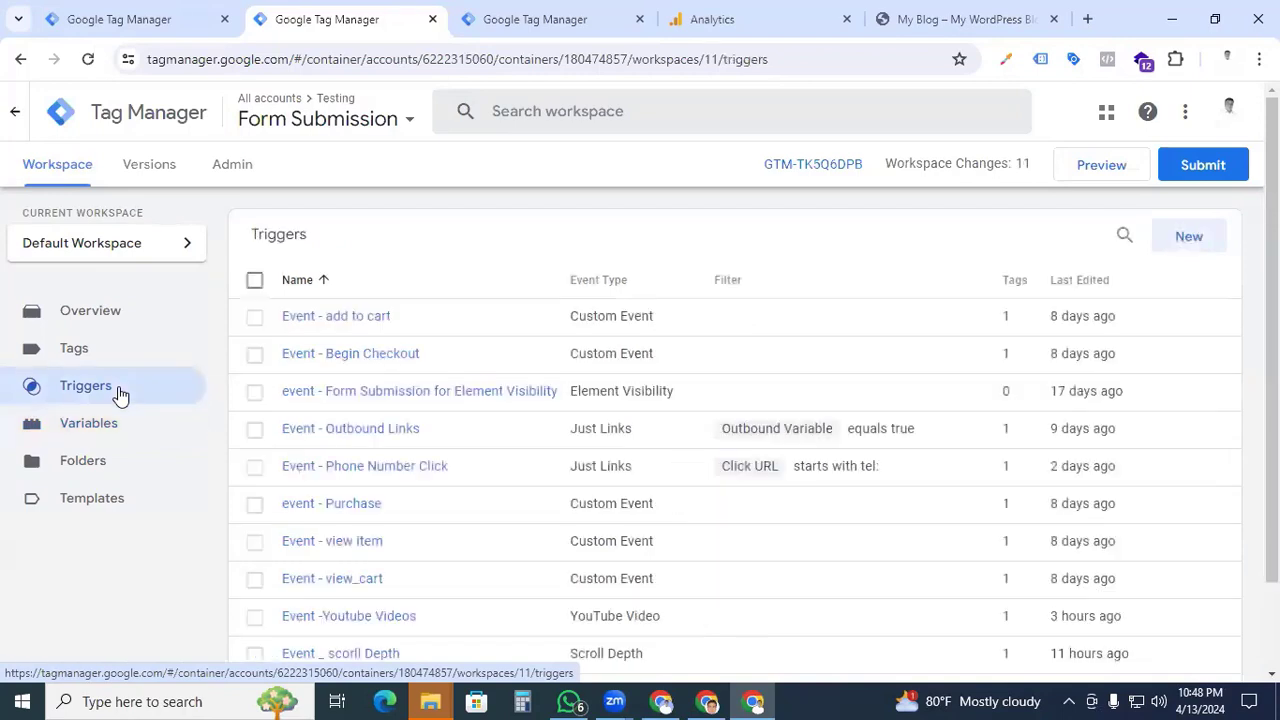
pyautogui.click(1185, 245)
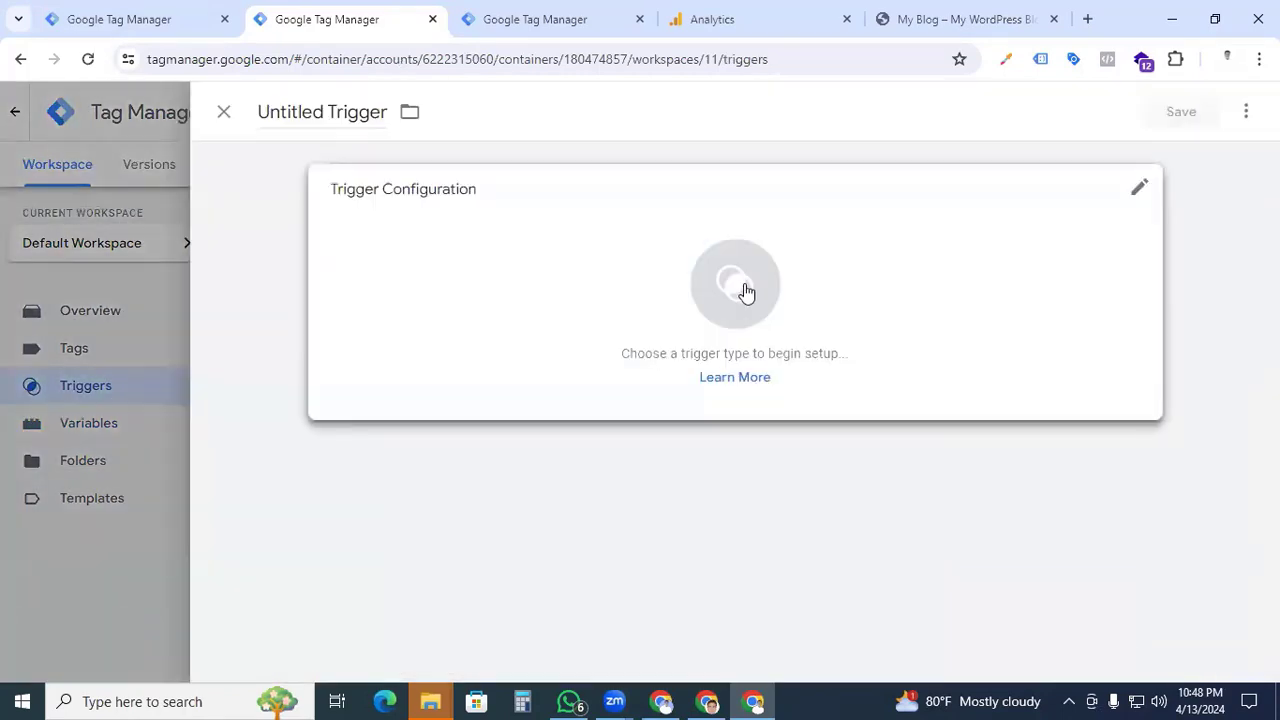
pyautogui.click(745, 291)
pyautogui.scroll(-5, 864, 456)
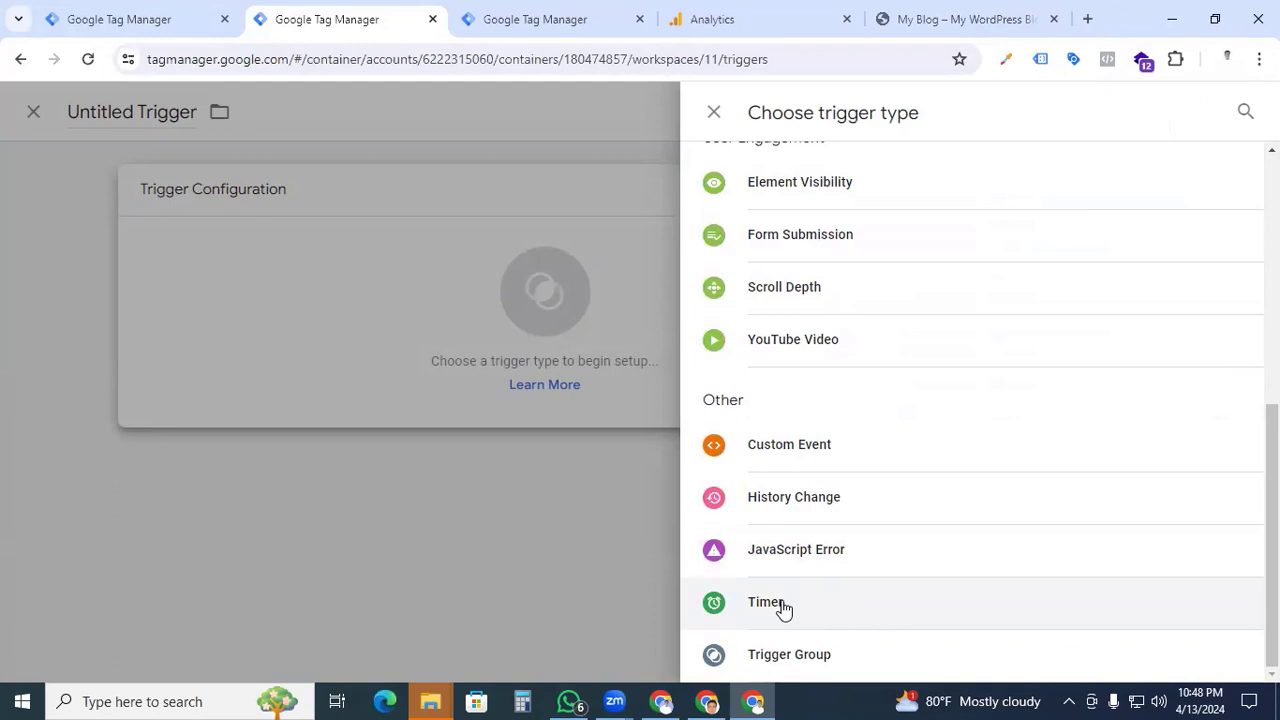
pyautogui.click(768, 602)
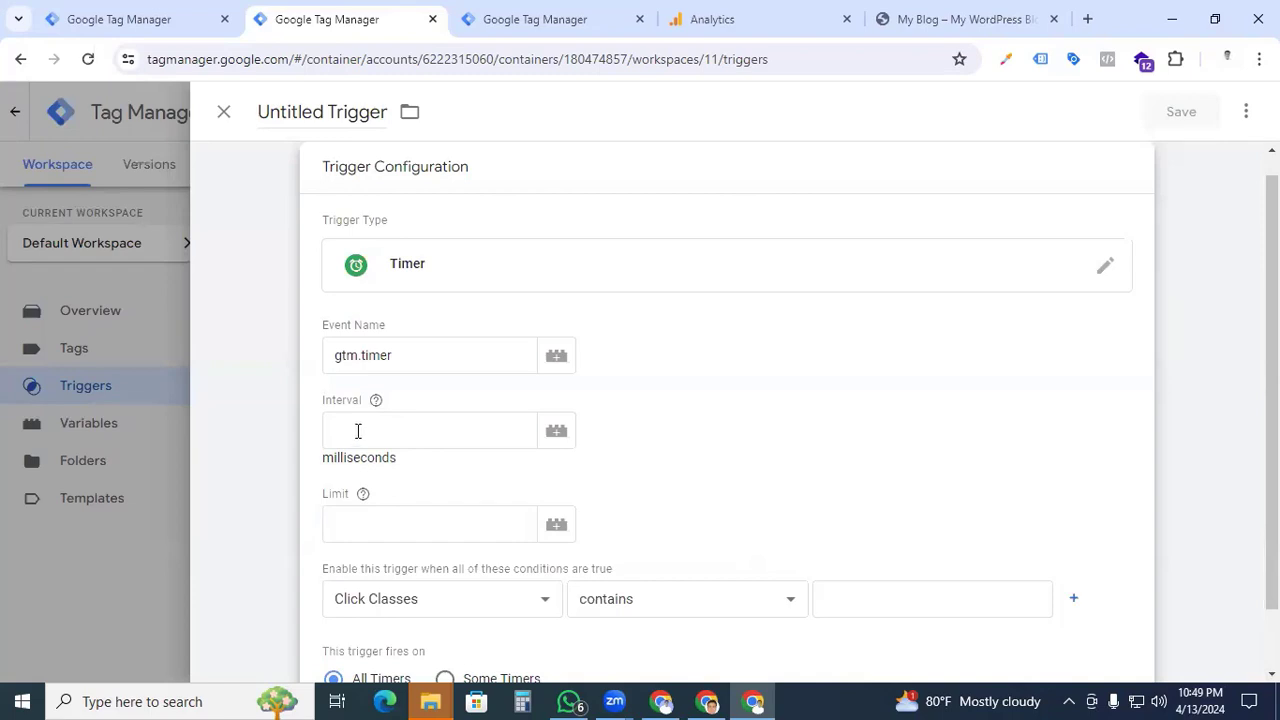
# - Set the timer trigger's interval to 30000 milliseconds and its limit to 1
pyautogui.click(358, 431)
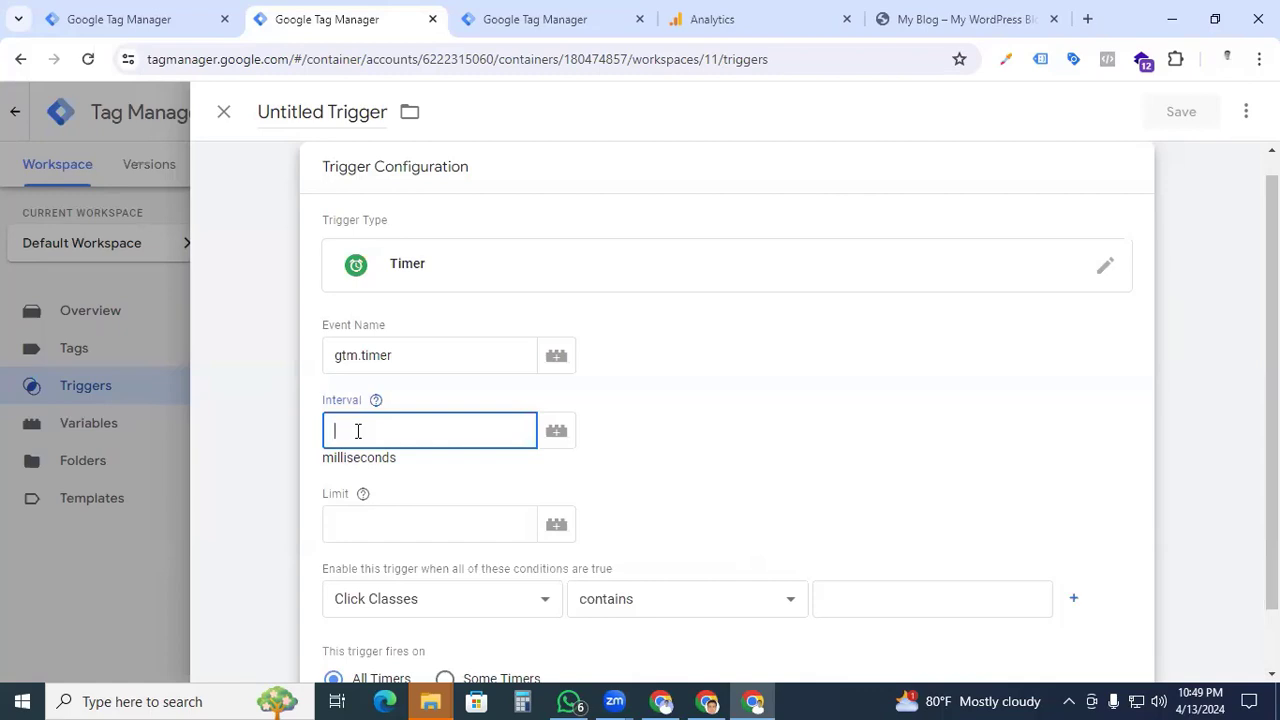
pyautogui.write('30000')
pyautogui.click(340, 515)
pyautogui.write('1')
# - Set the trigger's enabling condition to Page URL contains "/"
pyautogui.scroll(-1, 576, 505)
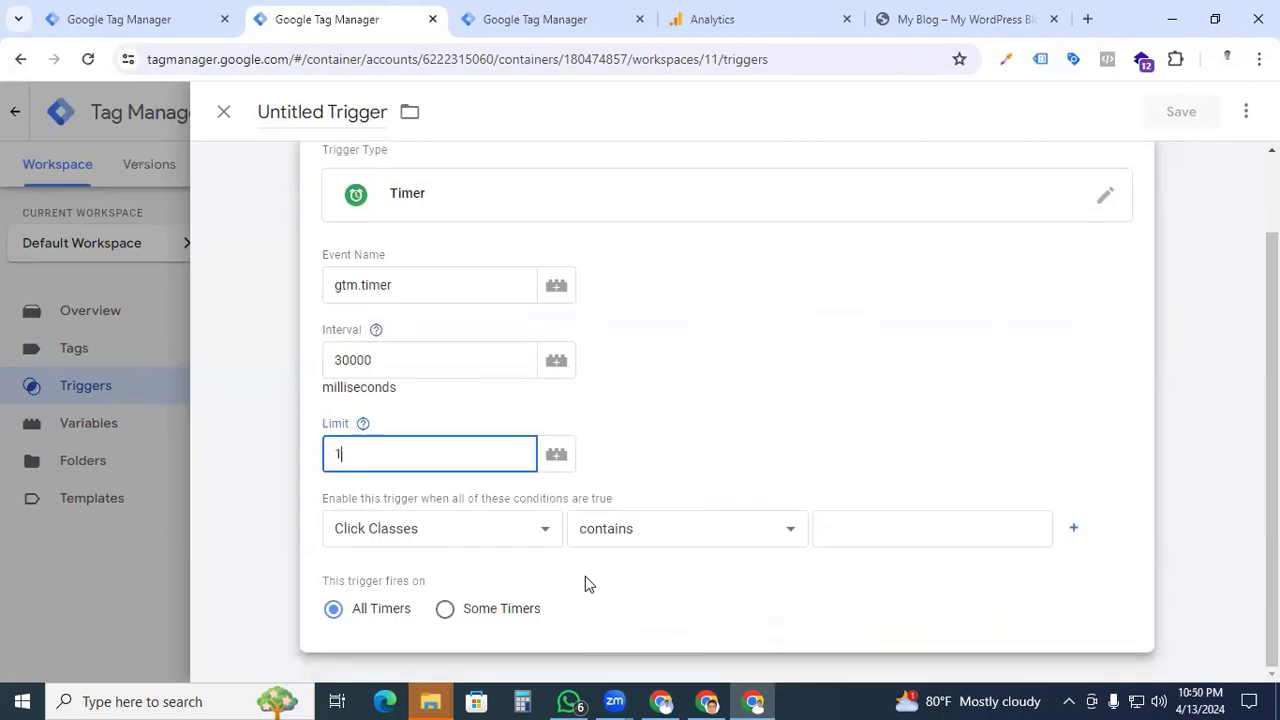
pyautogui.click(522, 528)
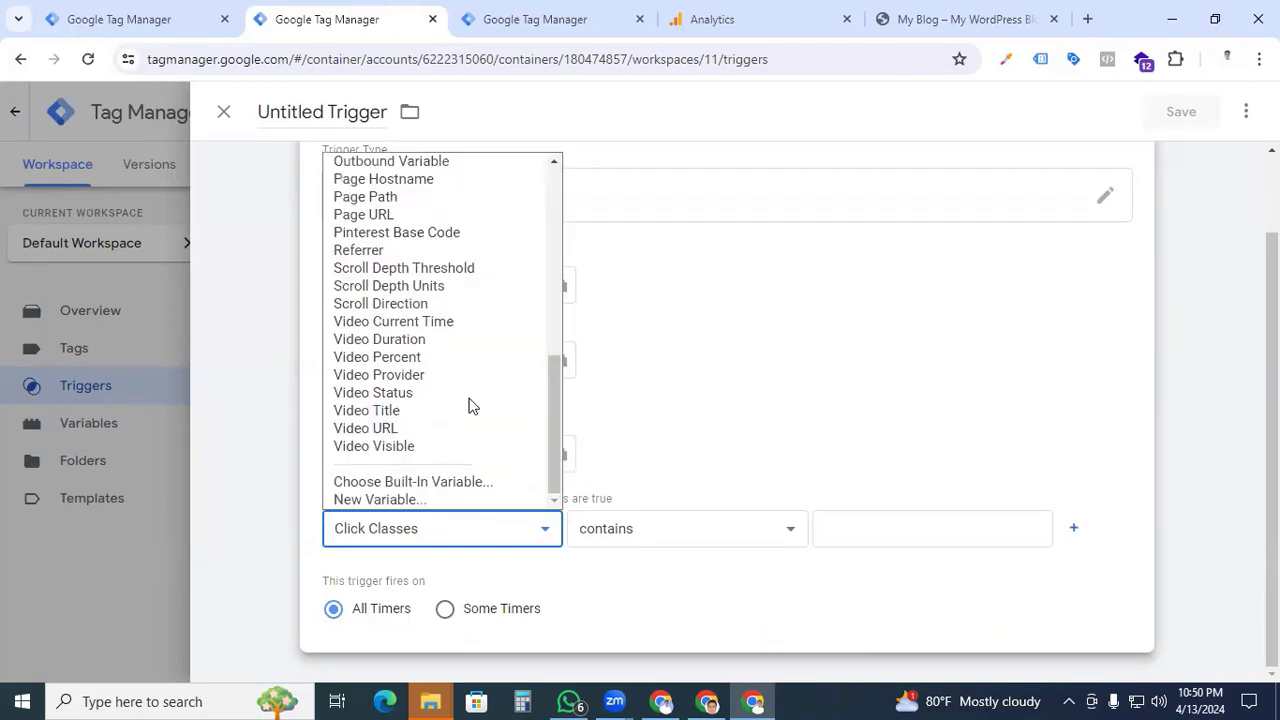
pyautogui.scroll(4, 469, 403)
pyautogui.scroll(-2, 489, 403)
pyautogui.click(489, 403)
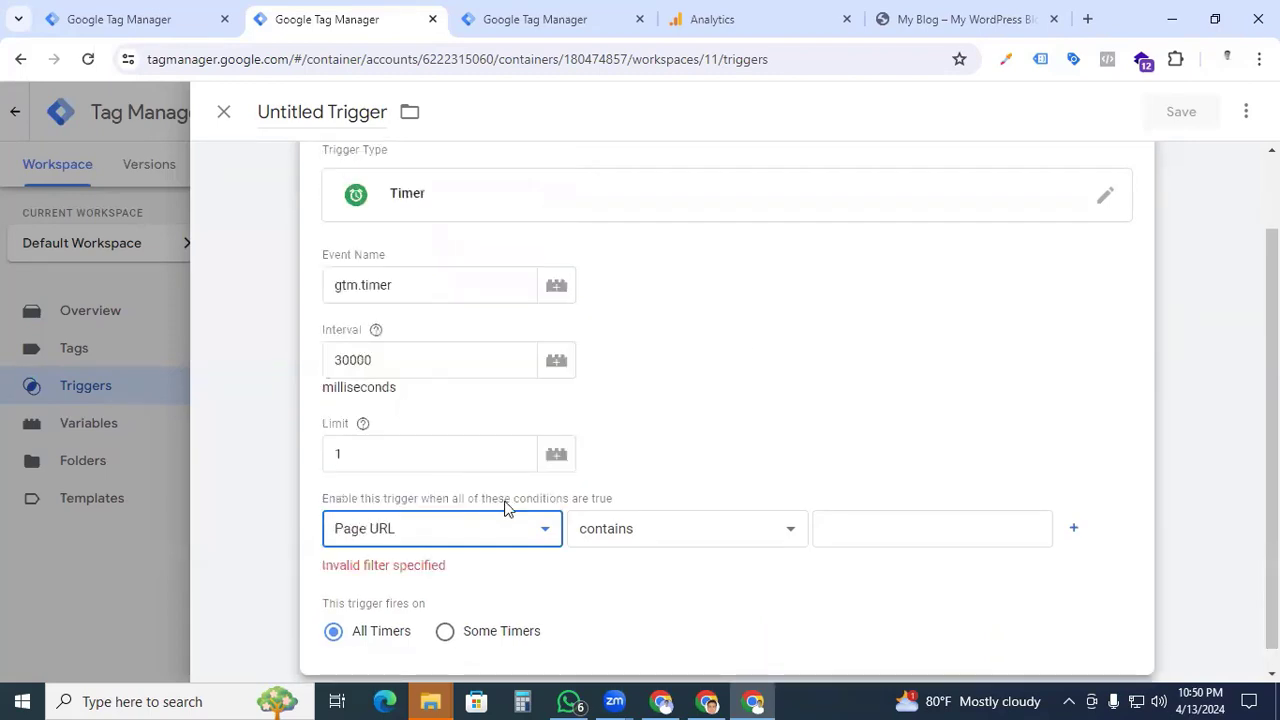
pyautogui.click(878, 525)
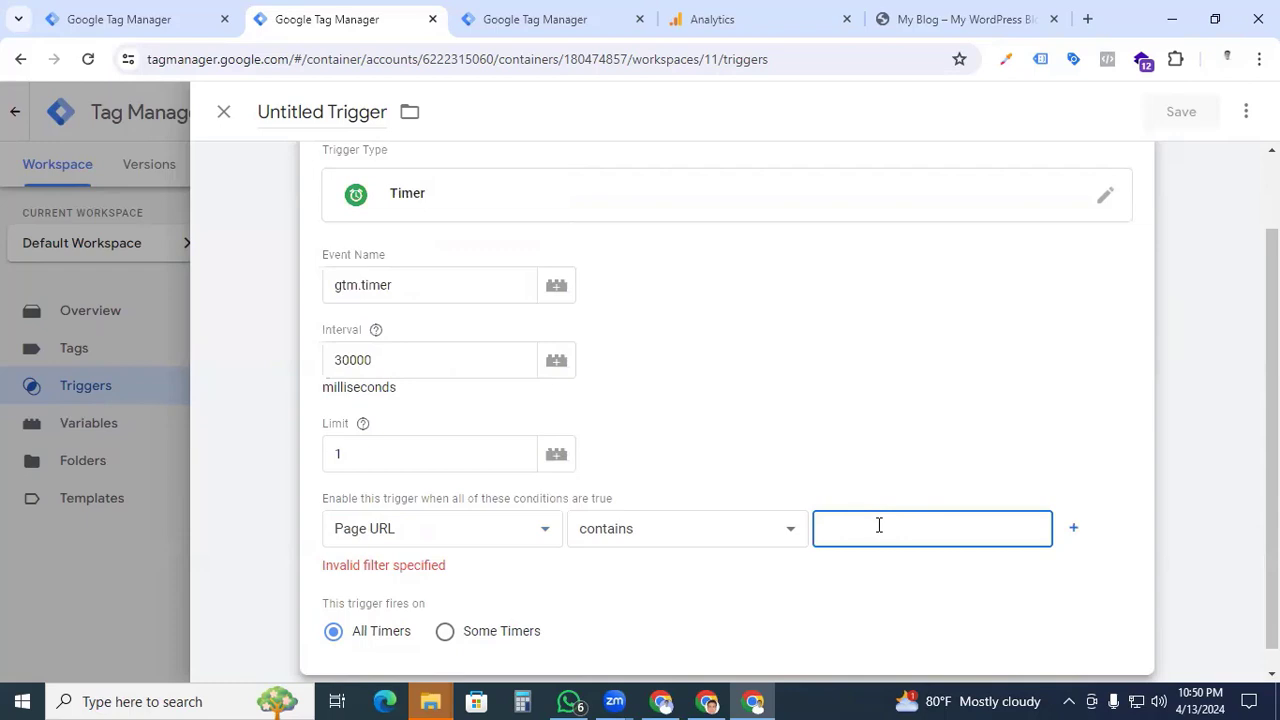
pyautogui.write('/')
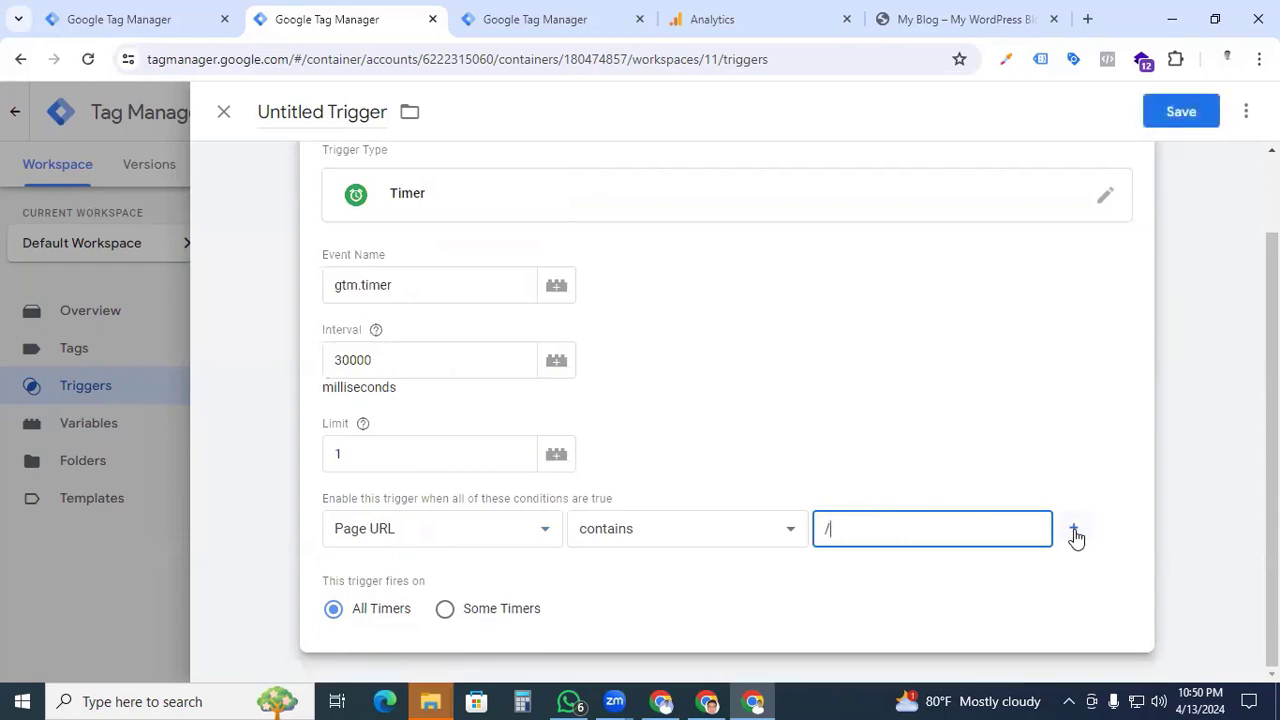
# - Add a second enabling condition to the trigger: Page Path equals "/"
pyautogui.click(1076, 537)
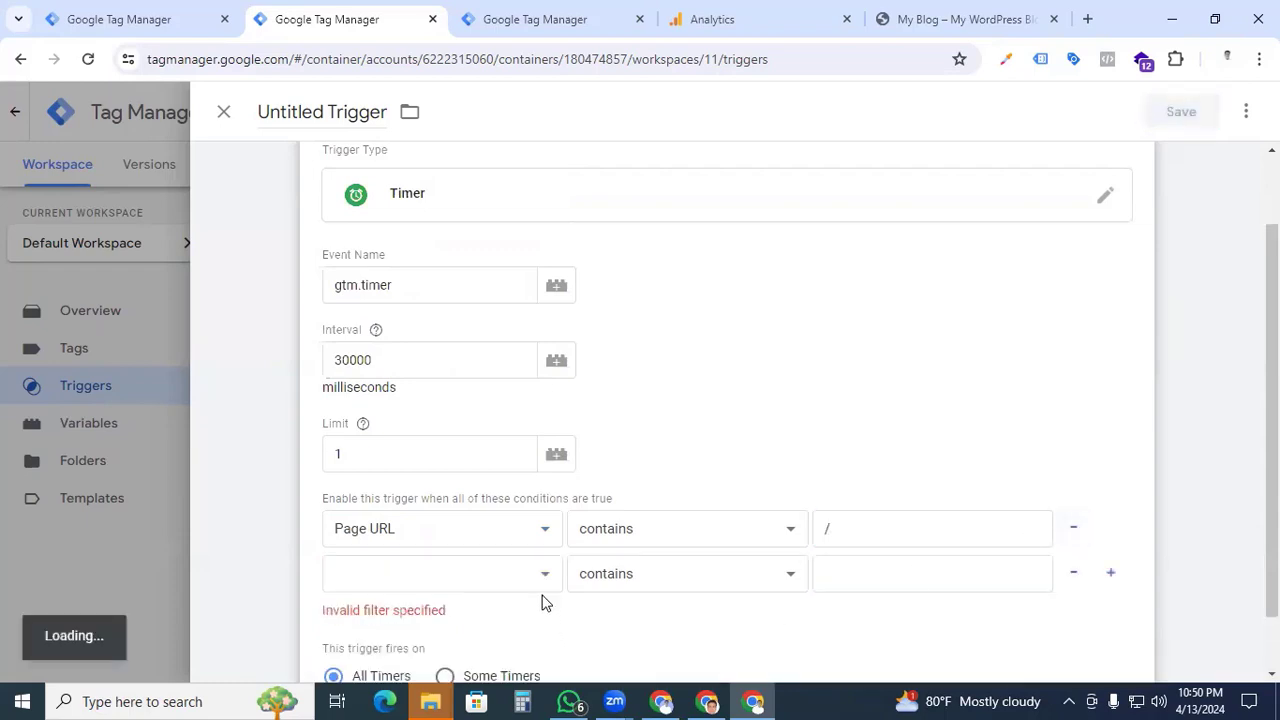
pyautogui.click(472, 578)
pyautogui.scroll(-10, 461, 437)
pyautogui.scroll(3, 461, 435)
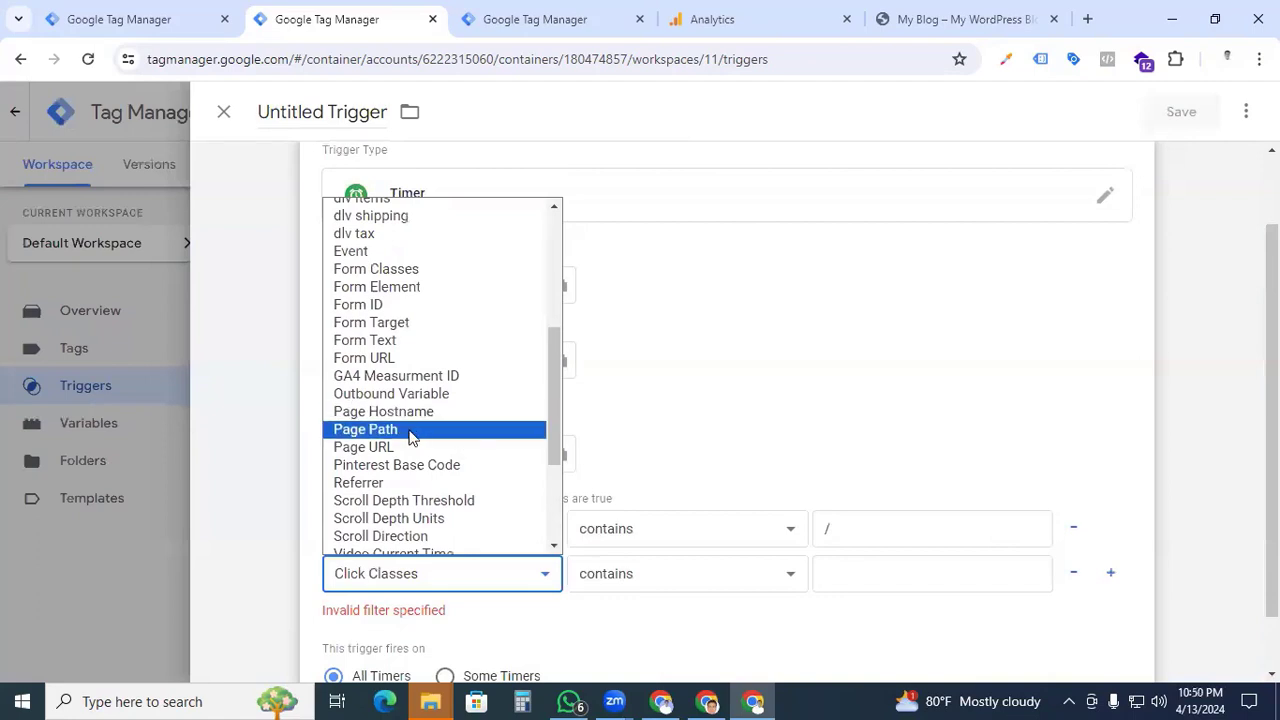
pyautogui.click(414, 435)
pyautogui.press('Tab')
pyautogui.press('e')
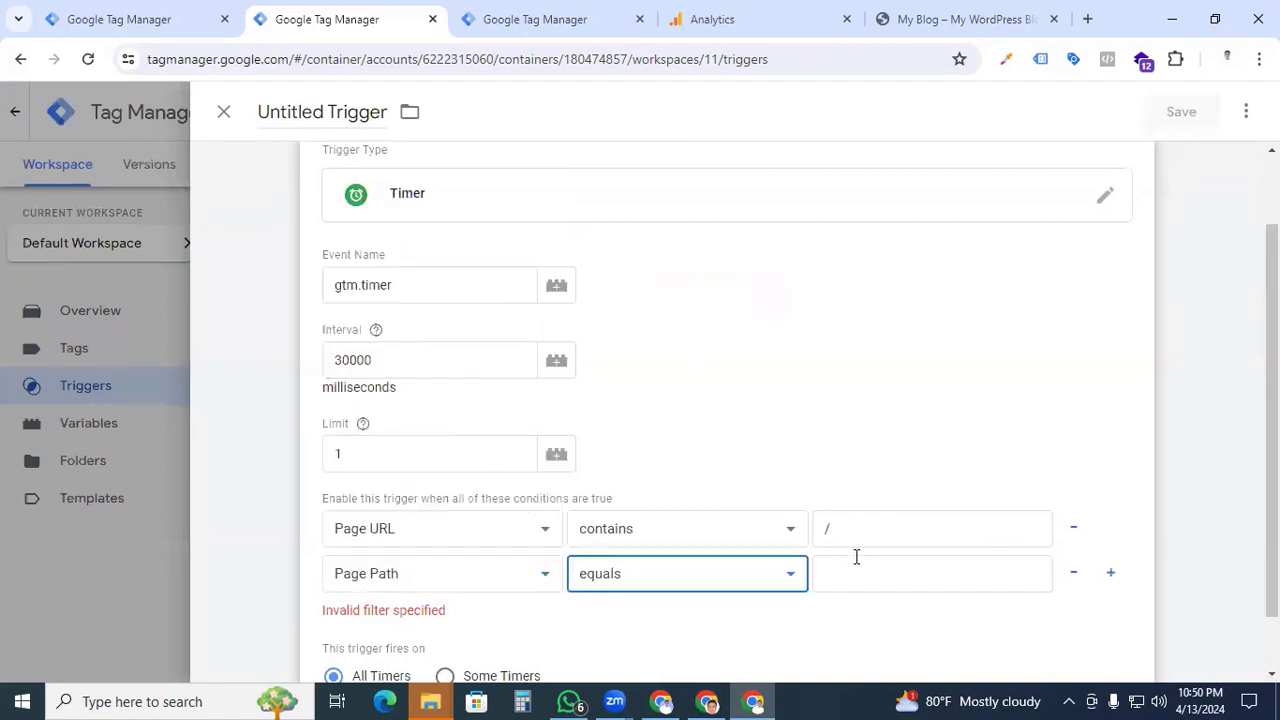
pyautogui.click(856, 576)
pyautogui.write('/')
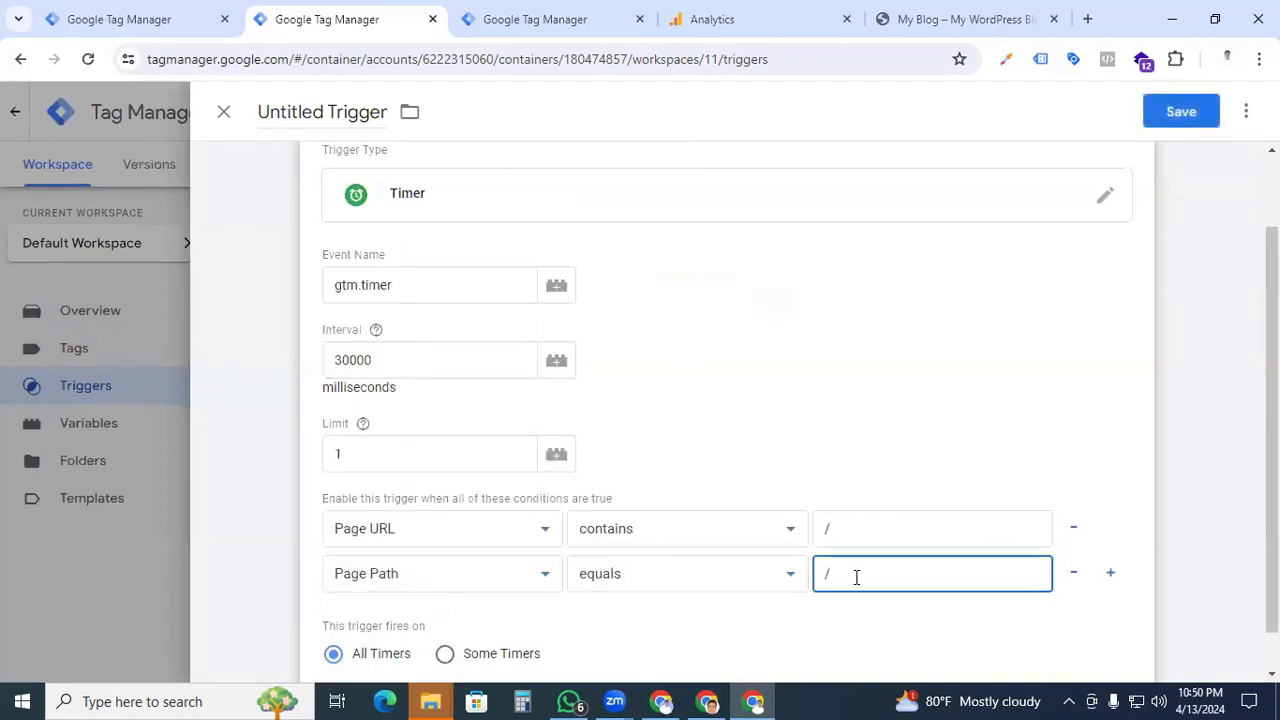
# - Add a third enabling condition to the trigger: Page URL matches RegEx ".*"
pyautogui.click(1109, 574)
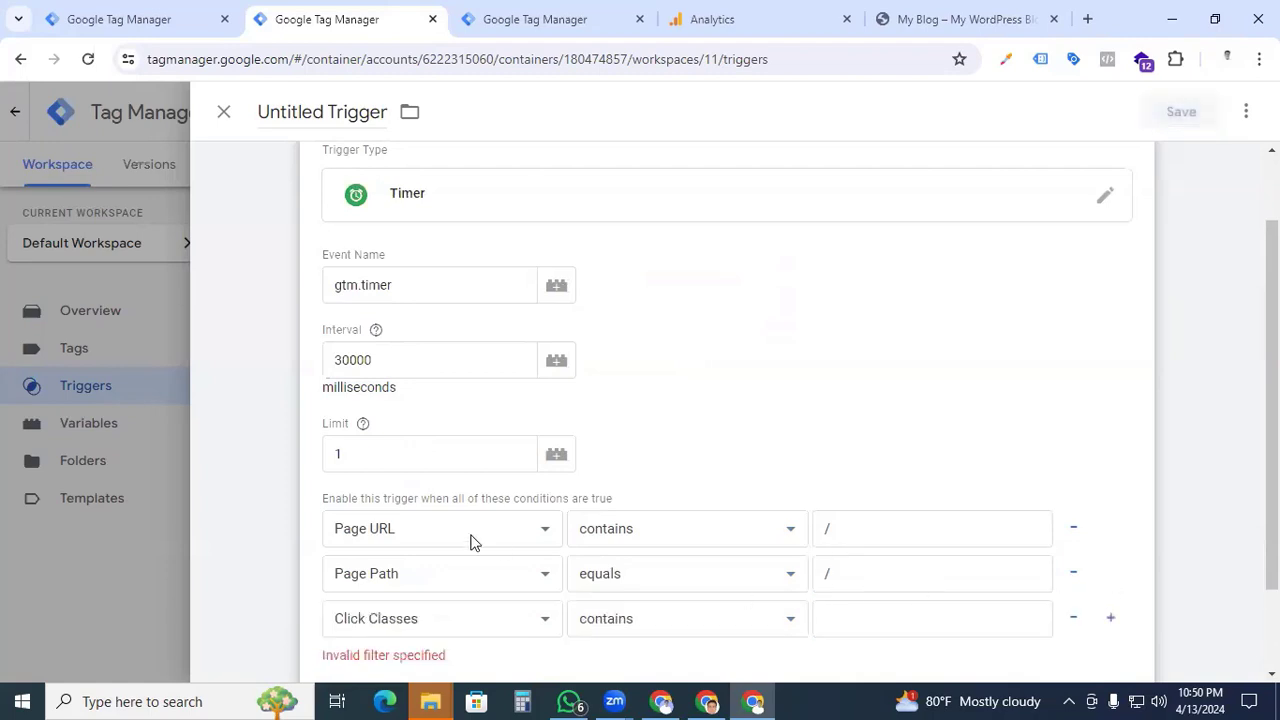
pyautogui.click(451, 612)
pyautogui.click(455, 575)
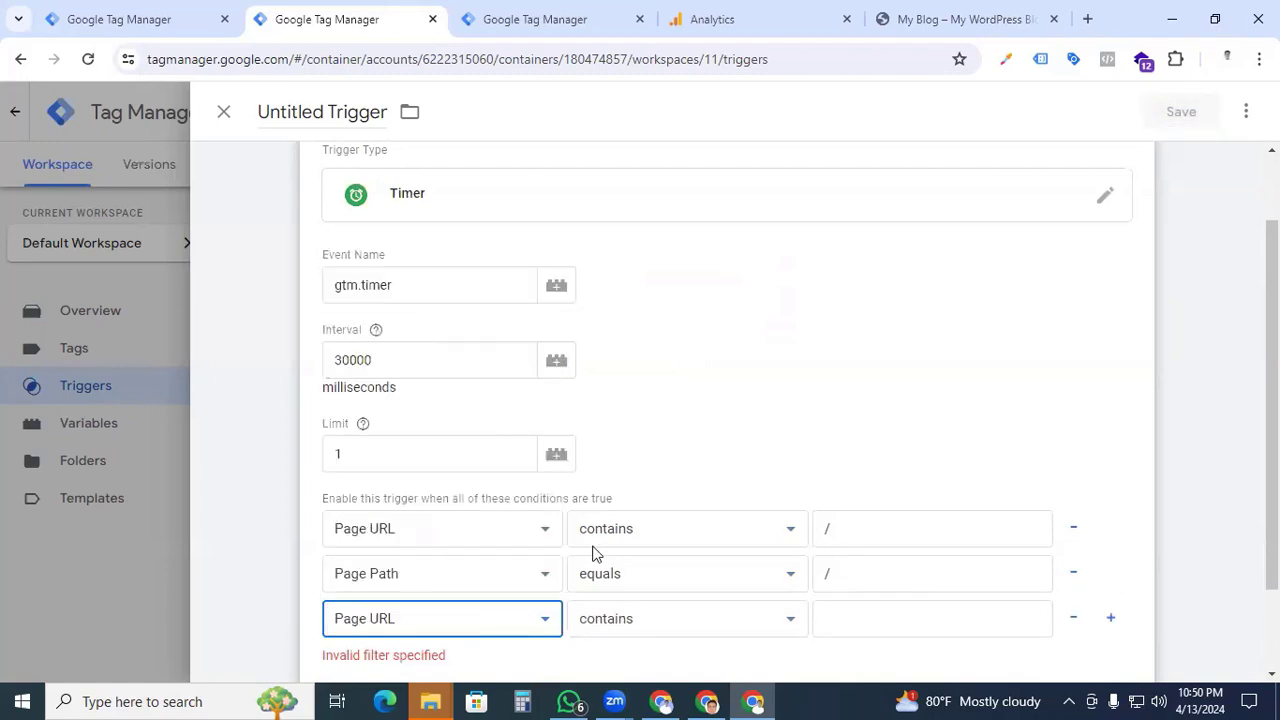
pyautogui.click(634, 624)
pyautogui.click(632, 380)
pyautogui.click(843, 607)
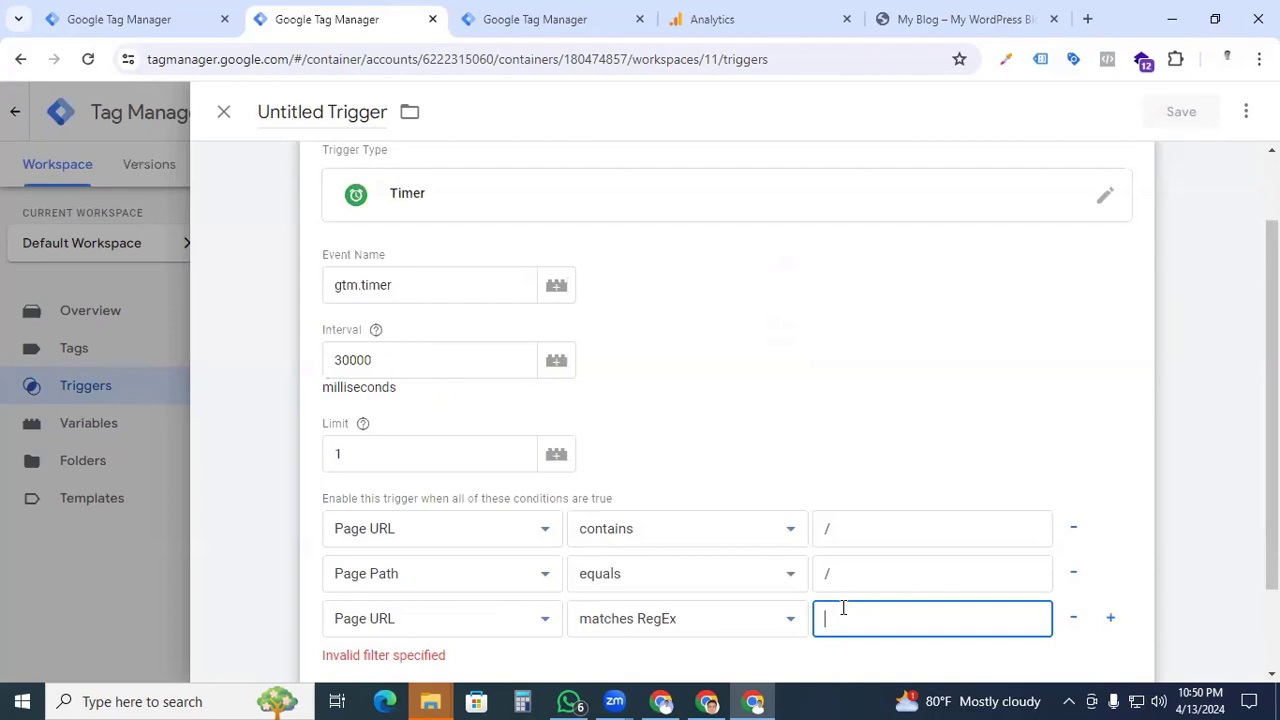
pyautogui.write('.*')
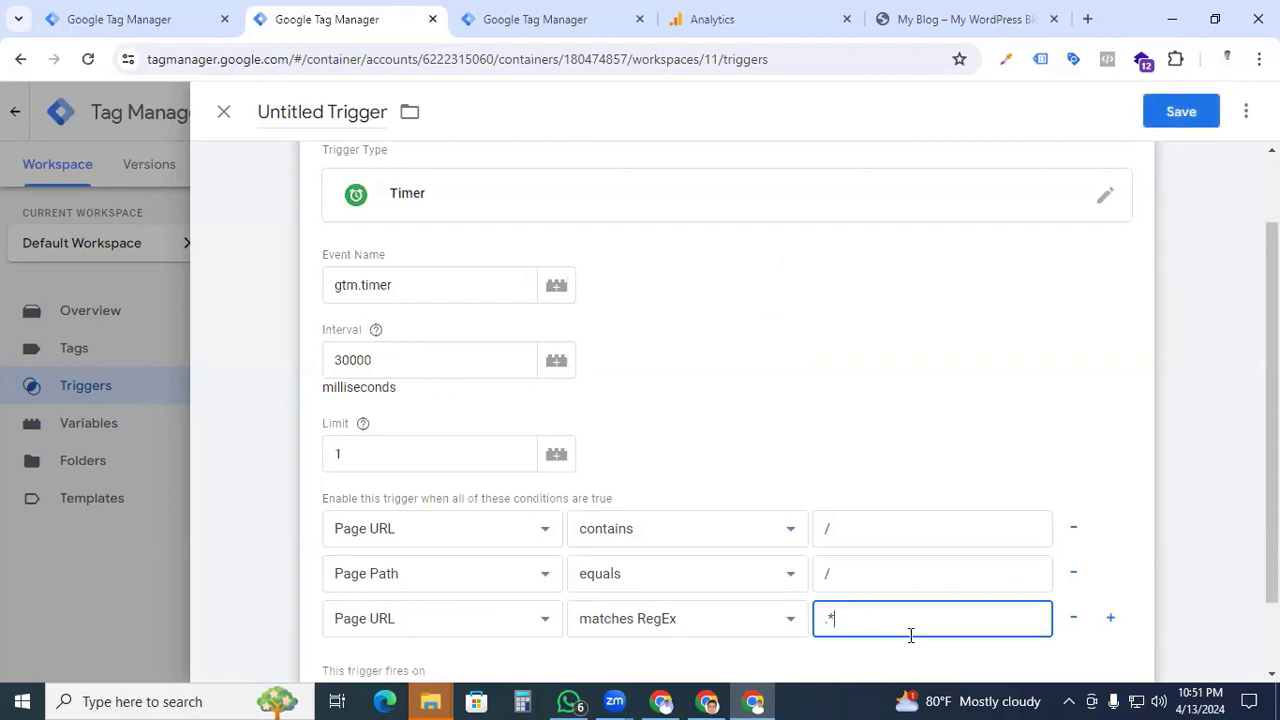
# - Remove the second and third enabling conditions, keeping only the Page URL contains "/" condition
pyautogui.scroll(-1, 392, 483)
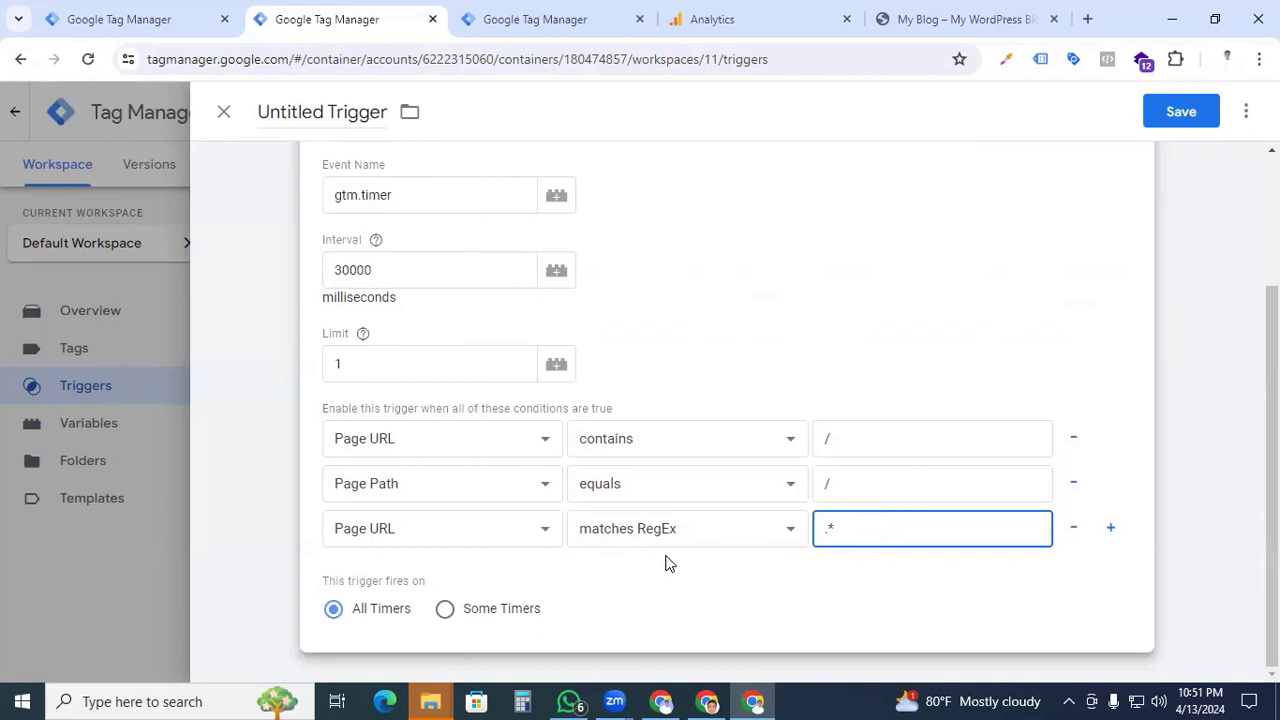
pyautogui.click(1073, 527)
pyautogui.click(1073, 527)
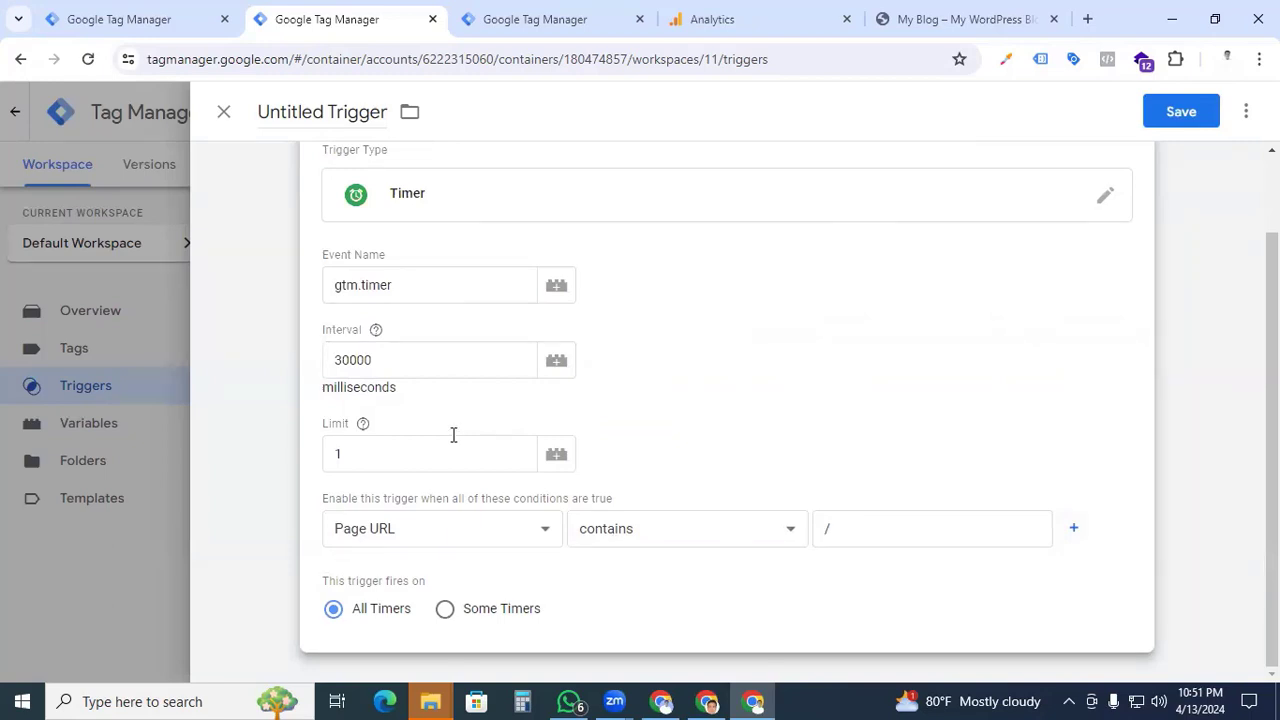
# - Name the timer trigger "Event -Time on Page" and save it
pyautogui.scroll(1, 451, 434)
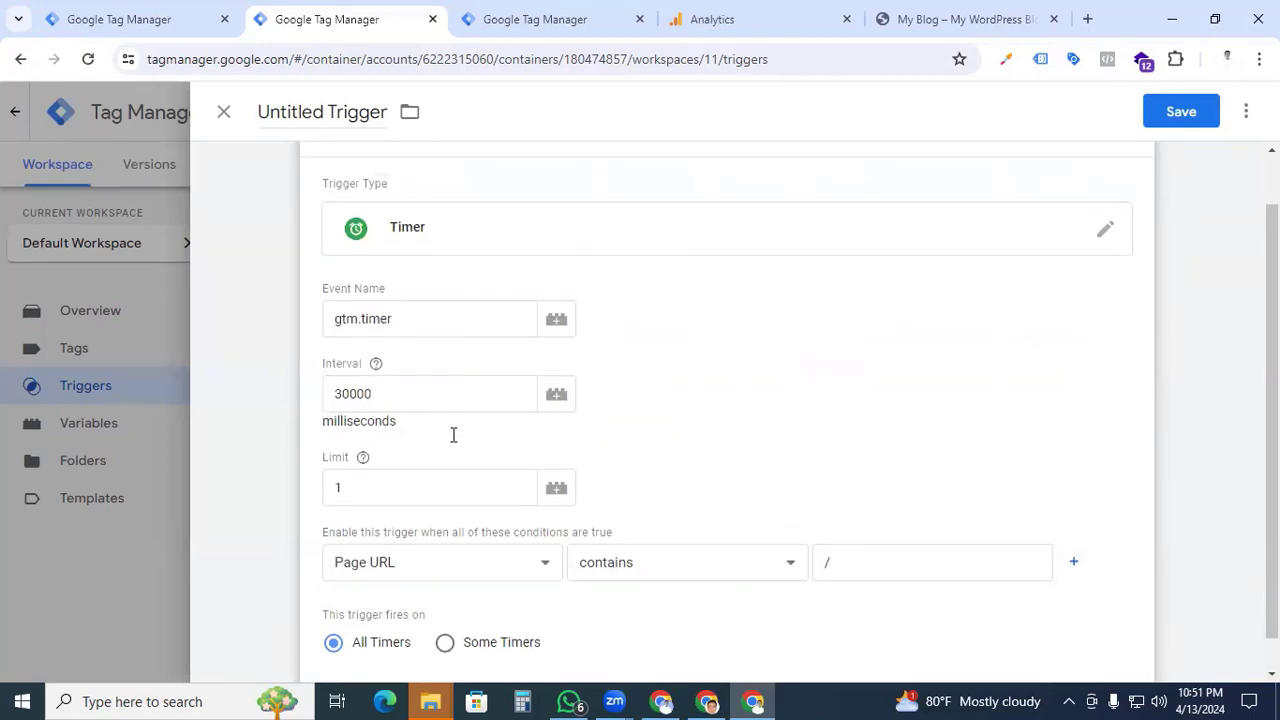
pyautogui.tripleClick(319, 120)
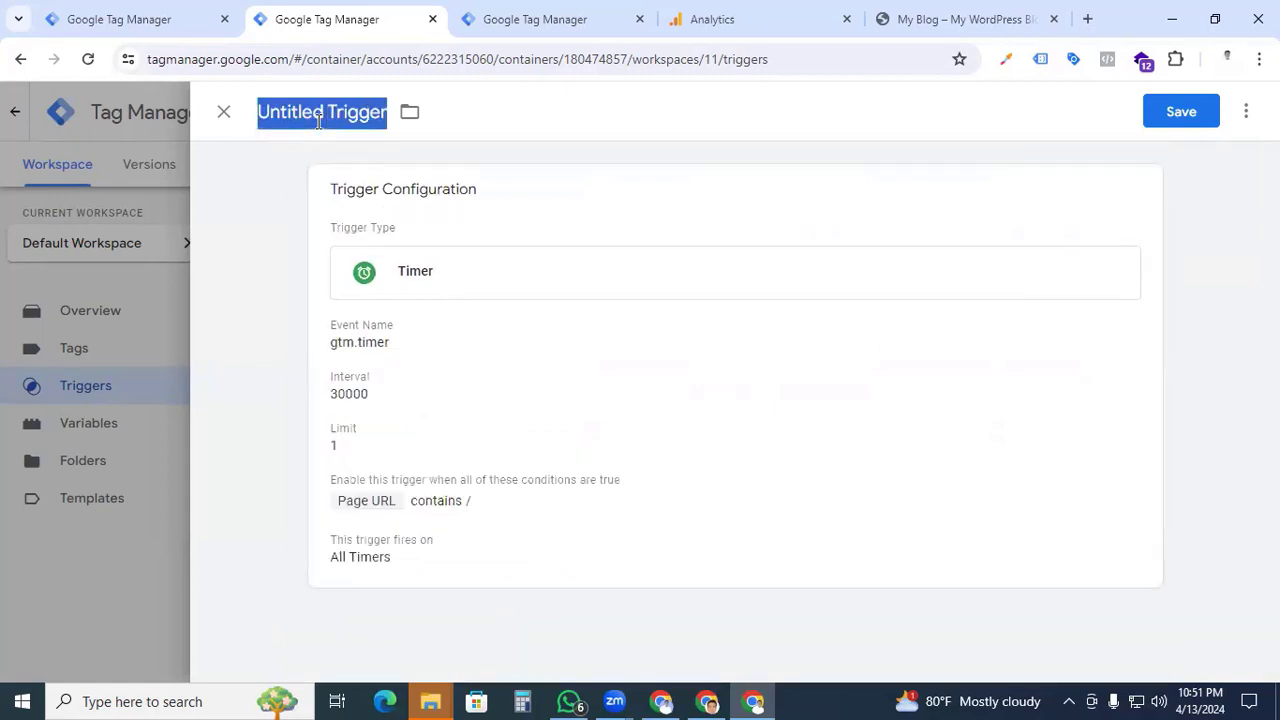
pyautogui.write('Event -Time on Page')
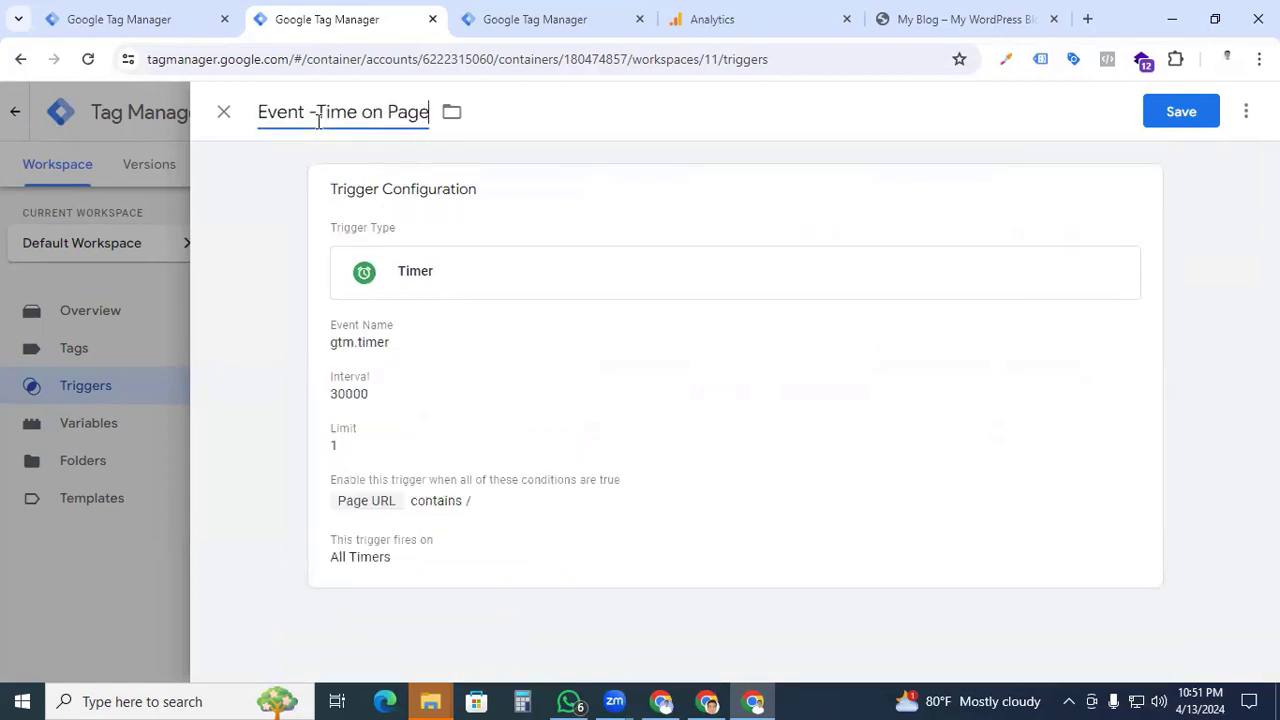
pyautogui.click(1181, 111)
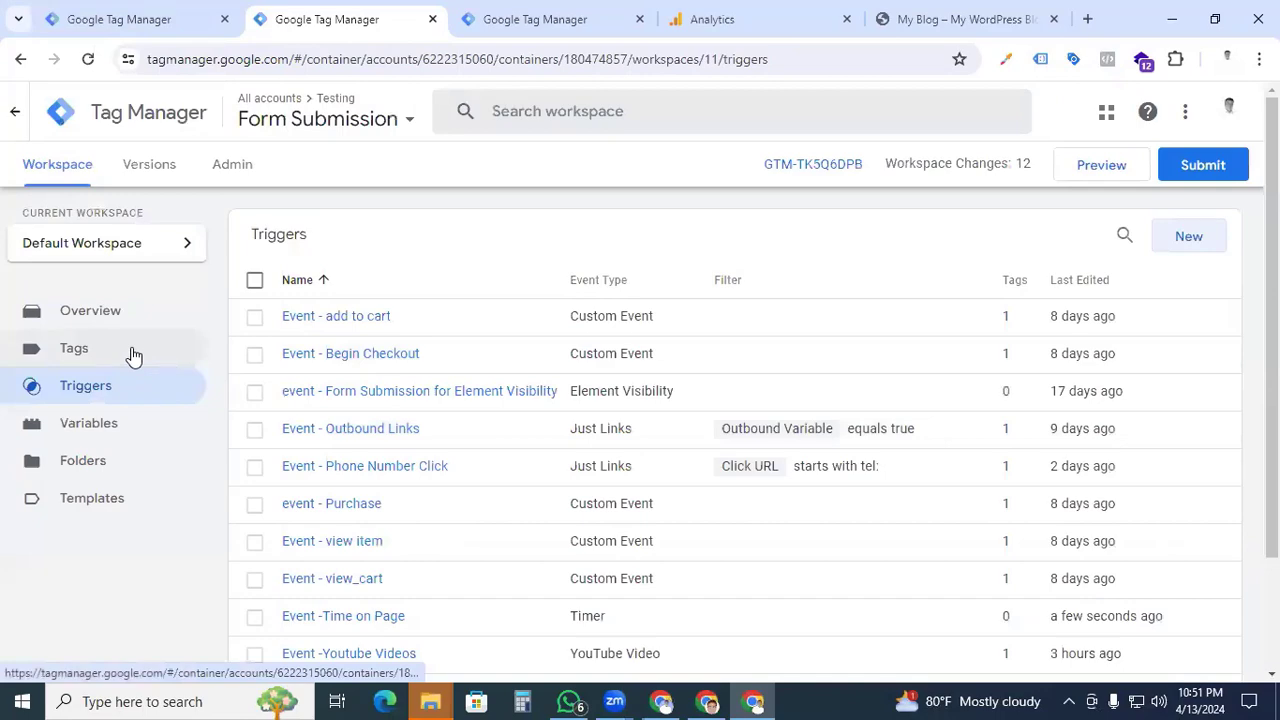
# - Create a new tag of the type Google Analytics: GA4 Event
pyautogui.click(134, 357)
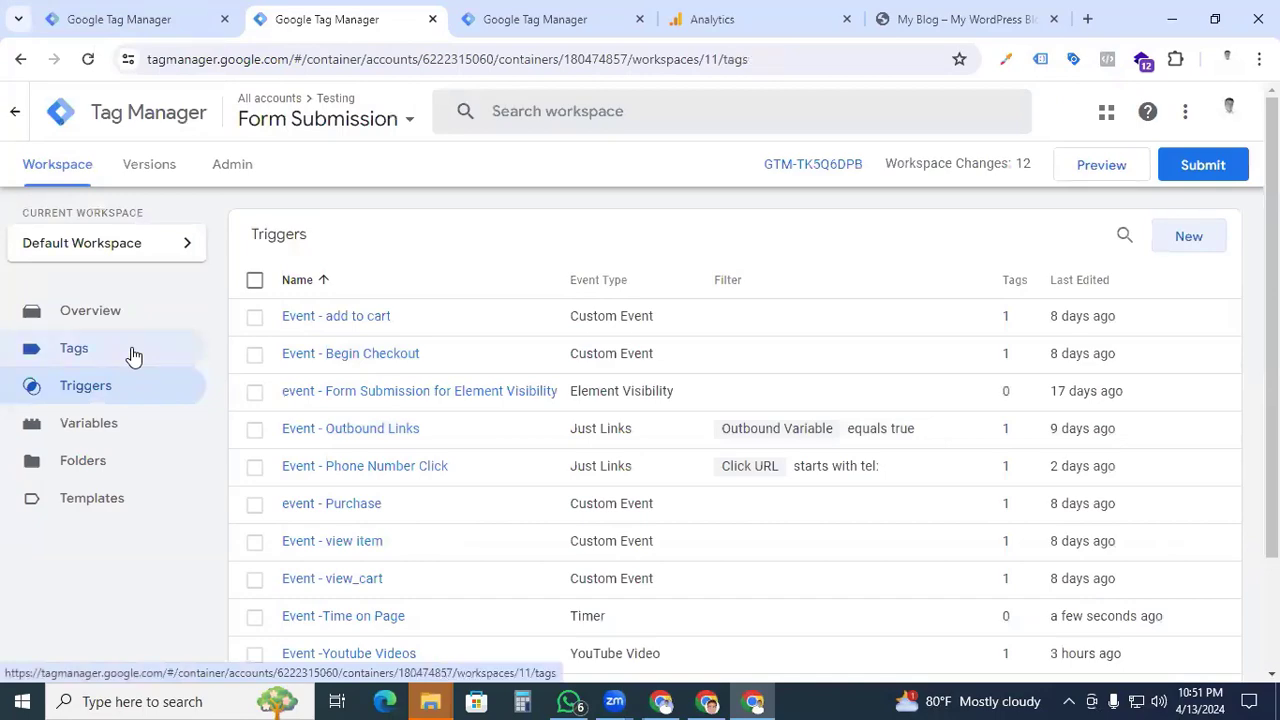
pyautogui.click(1195, 244)
pyautogui.click(720, 288)
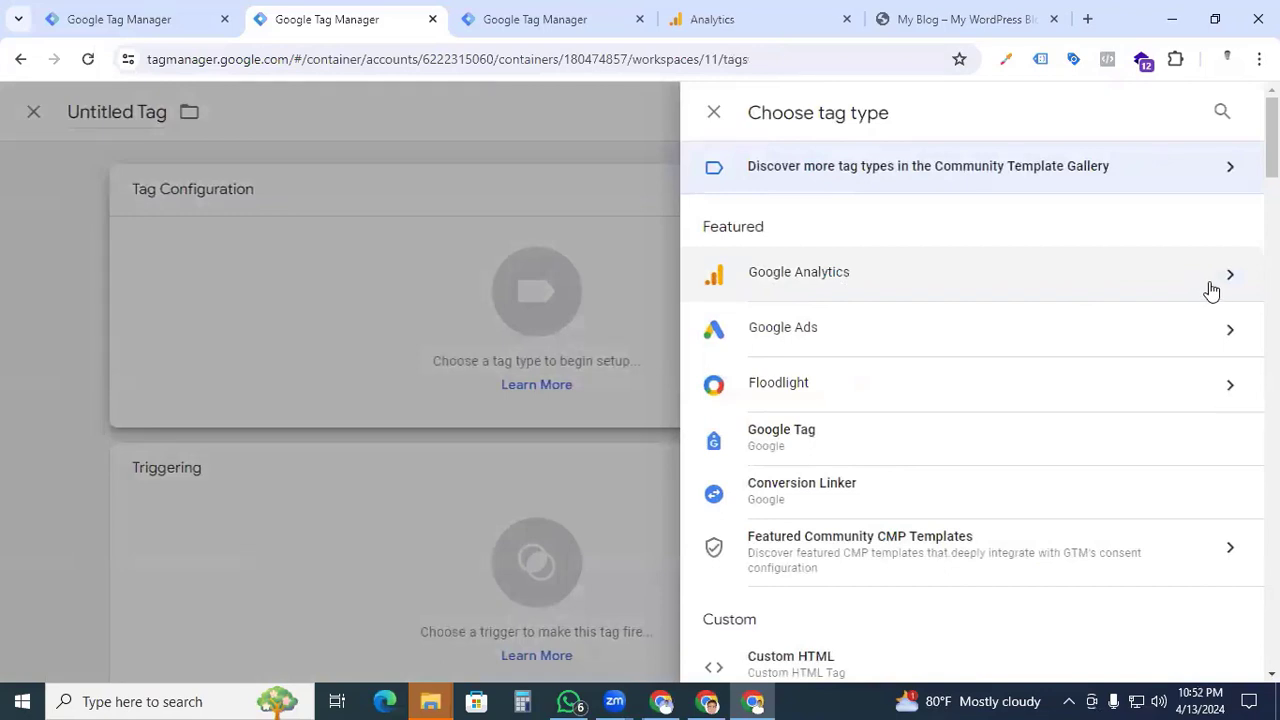
pyautogui.click(1211, 290)
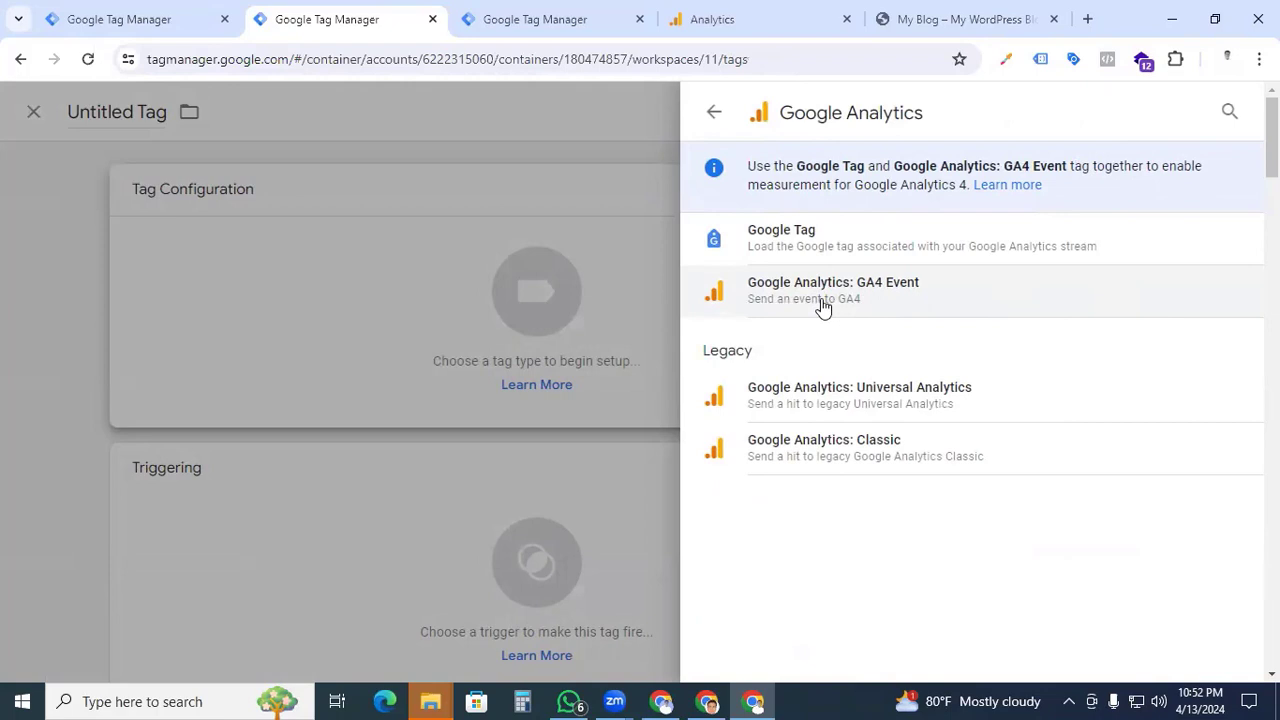
pyautogui.click(821, 300)
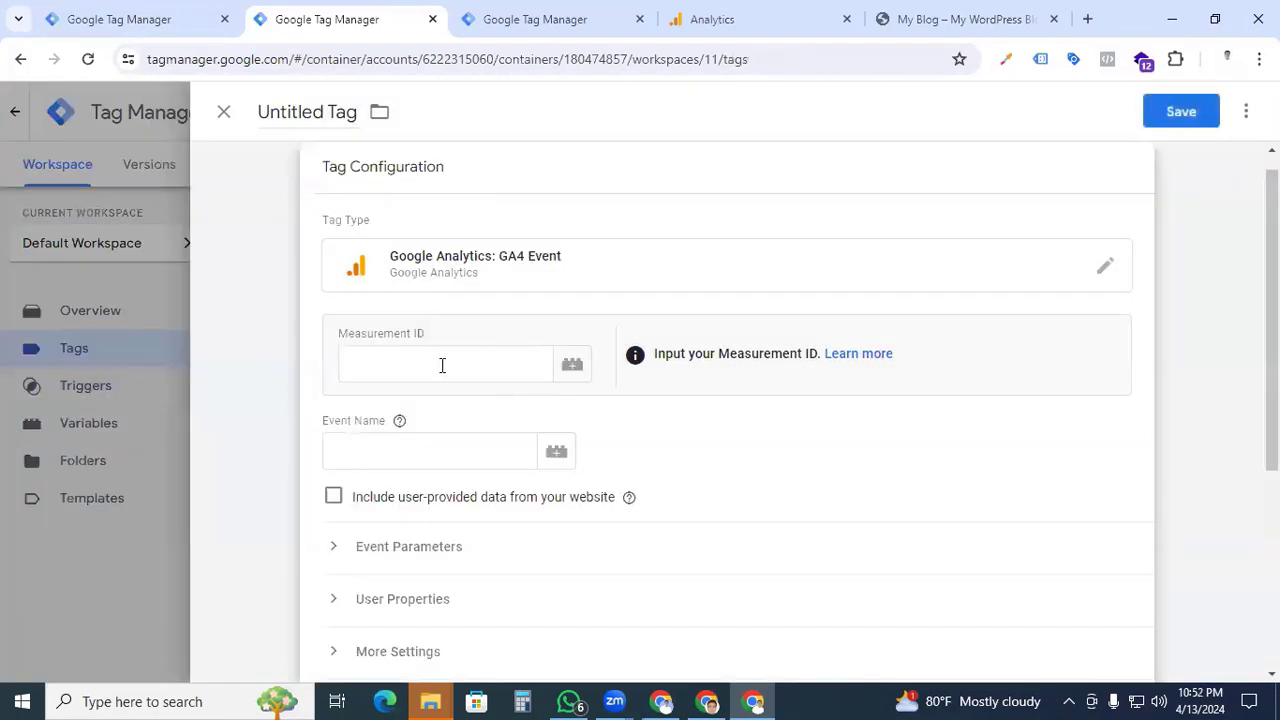
# - Set the tag's Measurement ID to the {{GA4 Measurment ID}} variable and its event name to timer_30_sec
pyautogui.click(442, 365)
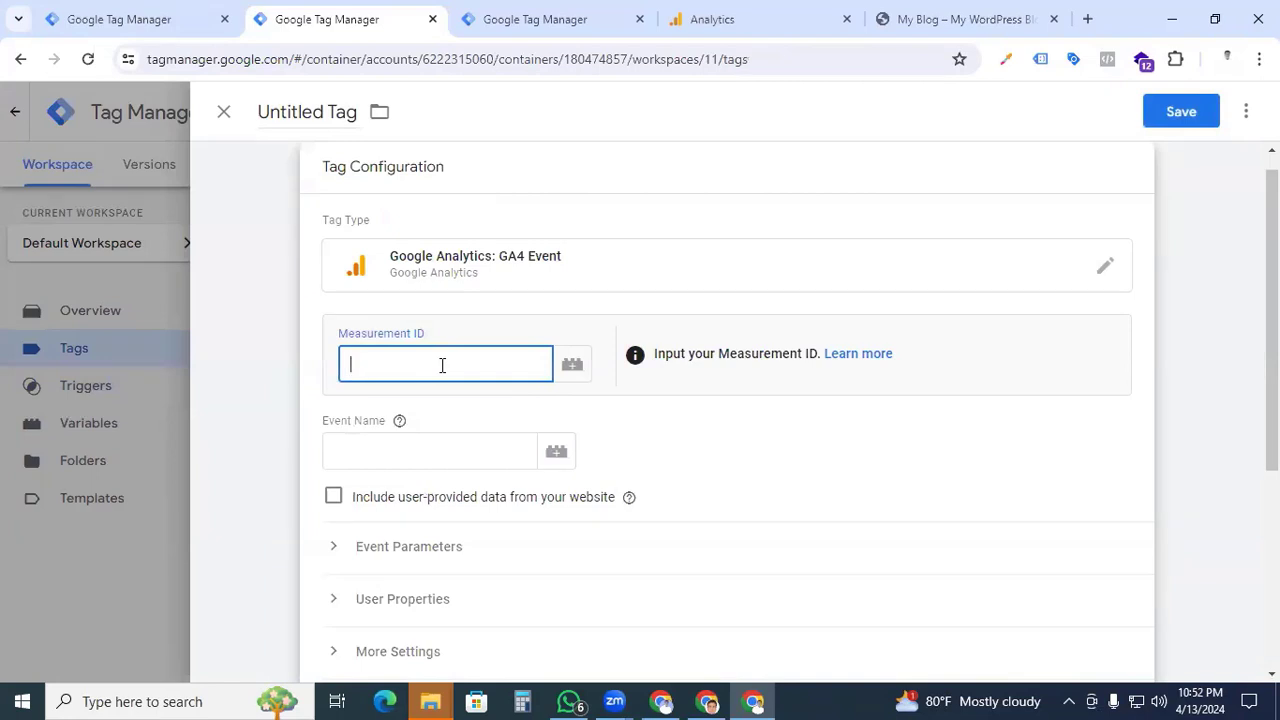
pyautogui.write('{{')
pyautogui.click(449, 240)
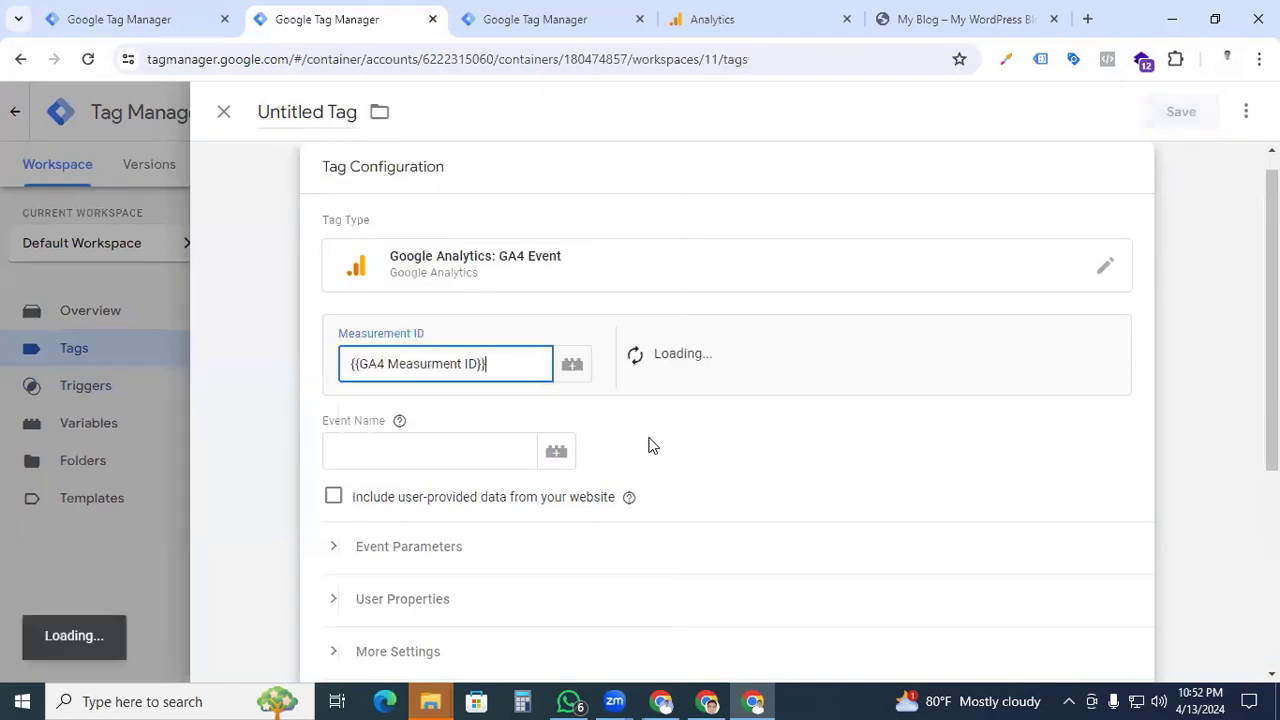
pyautogui.scroll(-1, 651, 443)
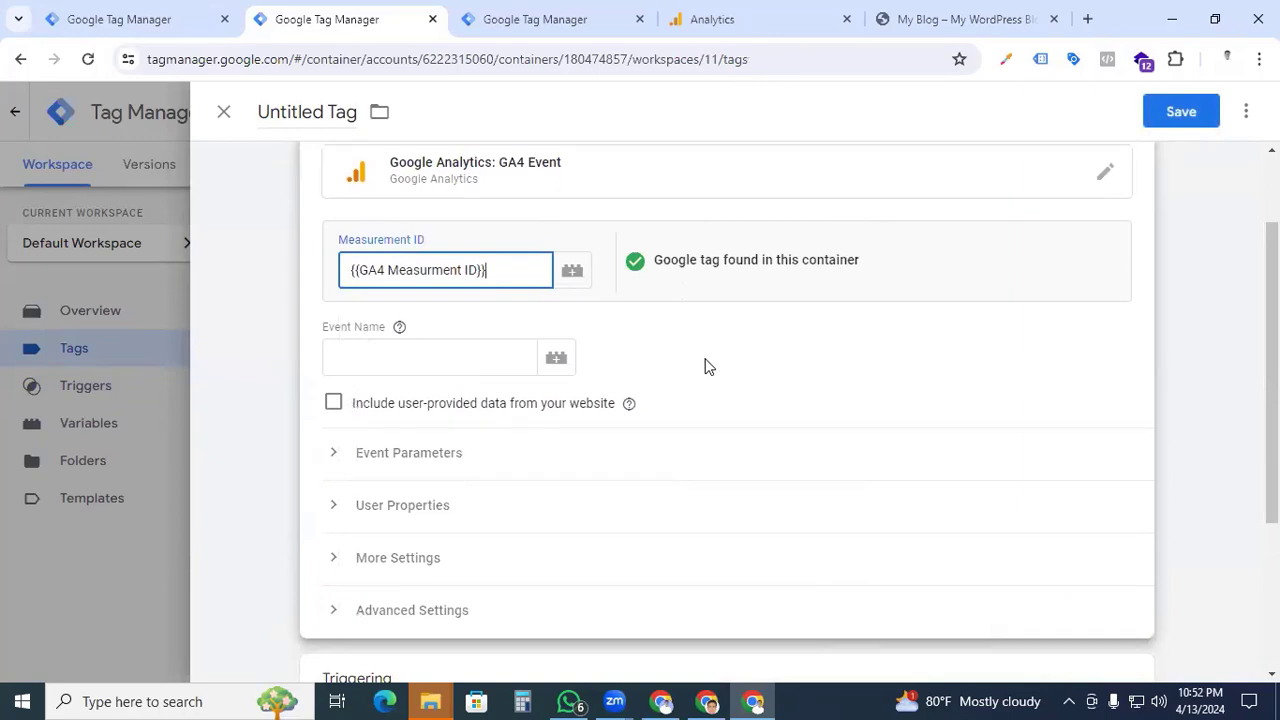
pyautogui.click(457, 360)
pyautogui.write('timer')
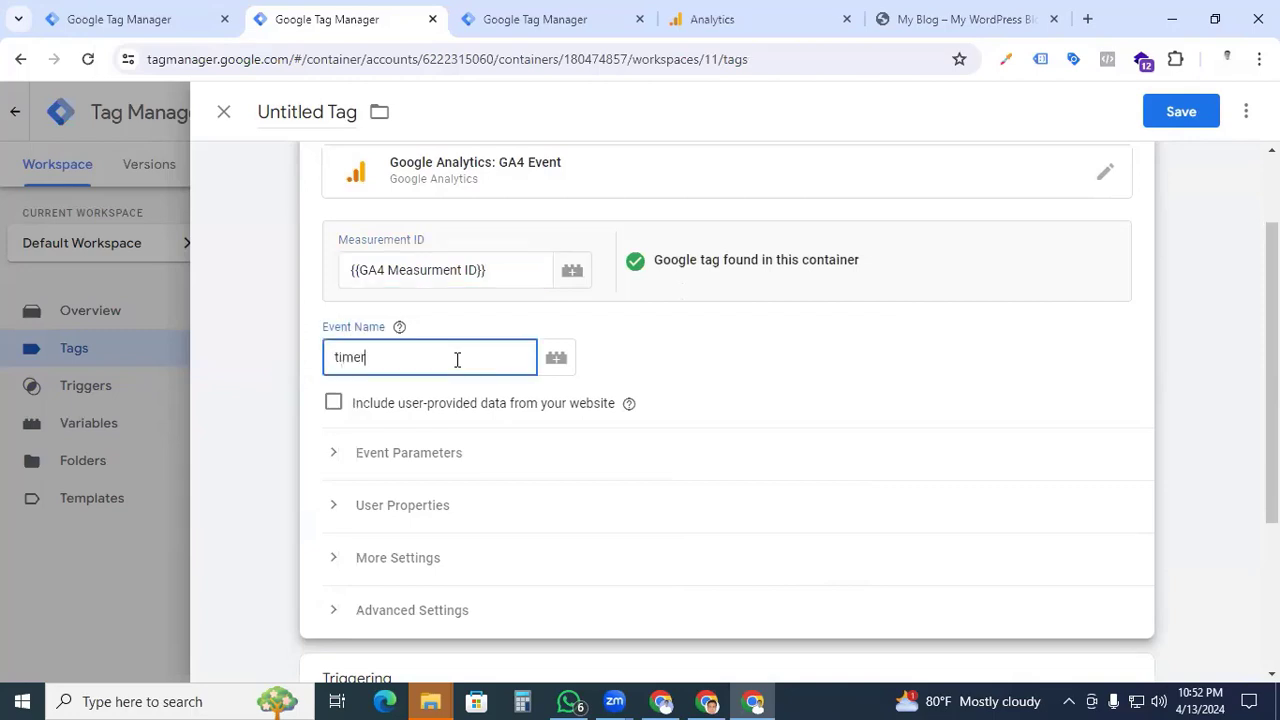
pyautogui.write('_20_sec')
# - Assign the "Event -Time on Page" timer trigger to the new GA4 event tag
pyautogui.scroll(-3, 465, 390)
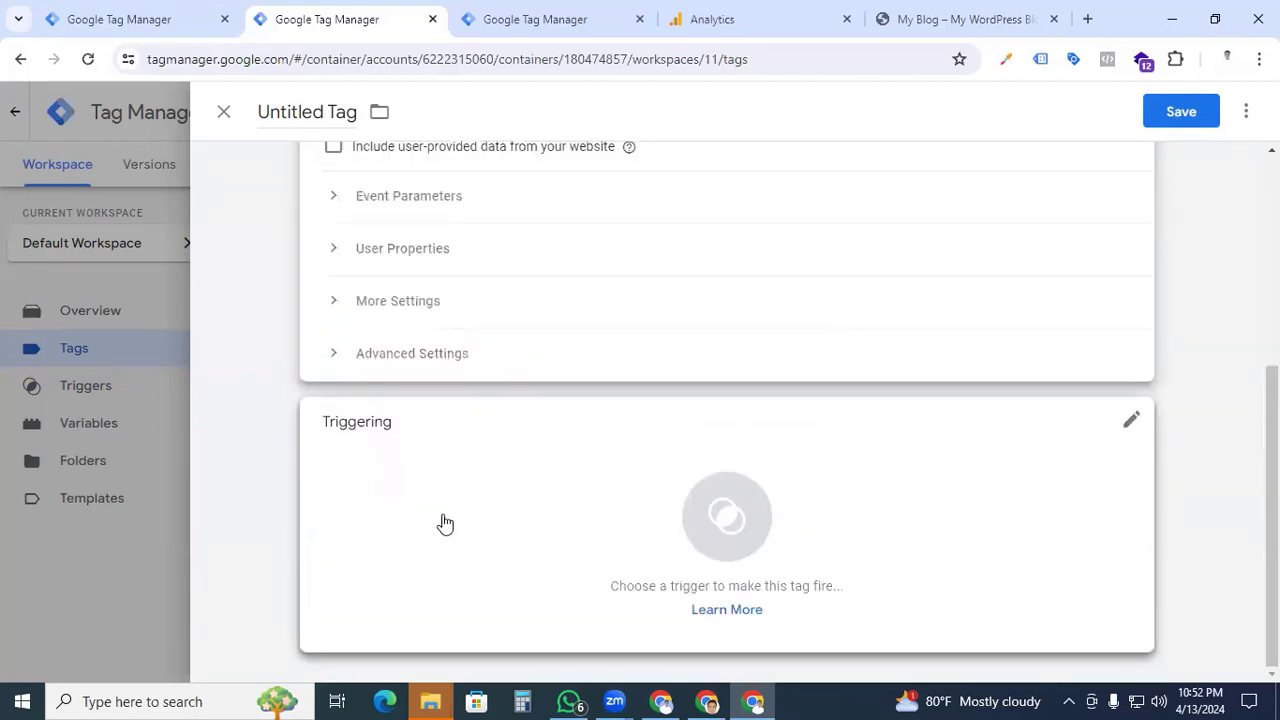
pyautogui.click(733, 535)
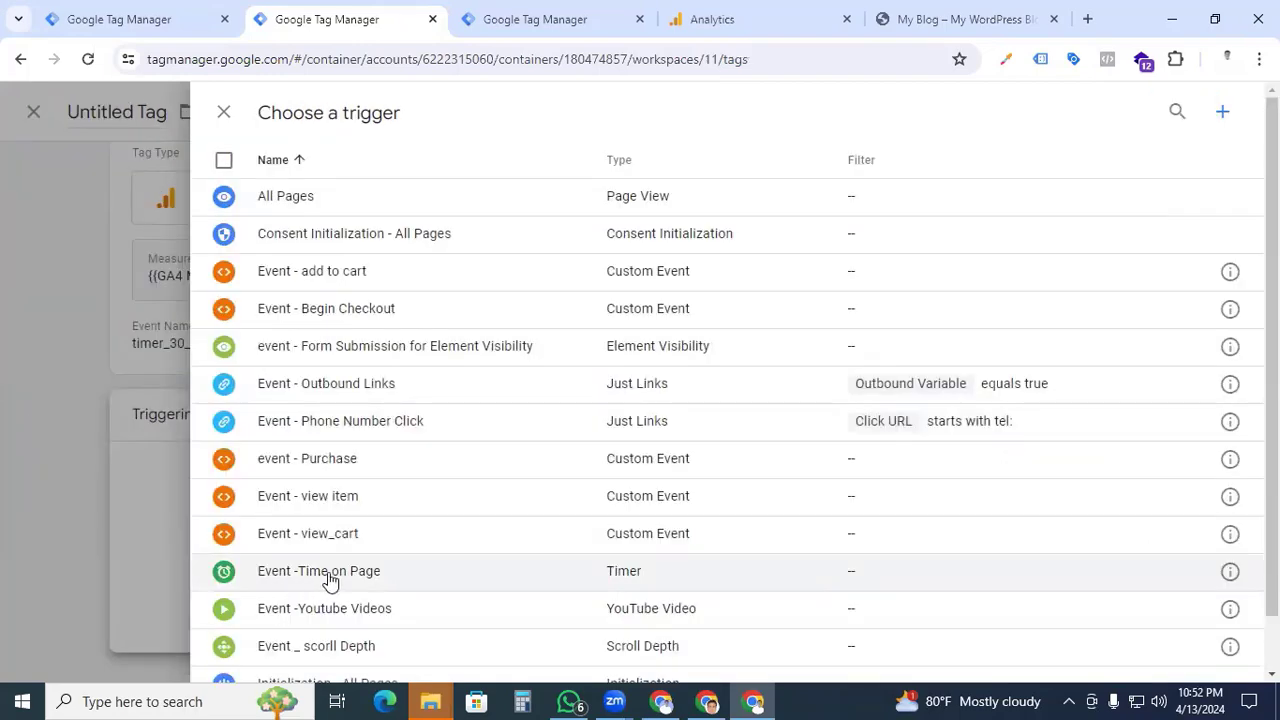
pyautogui.click(330, 575)
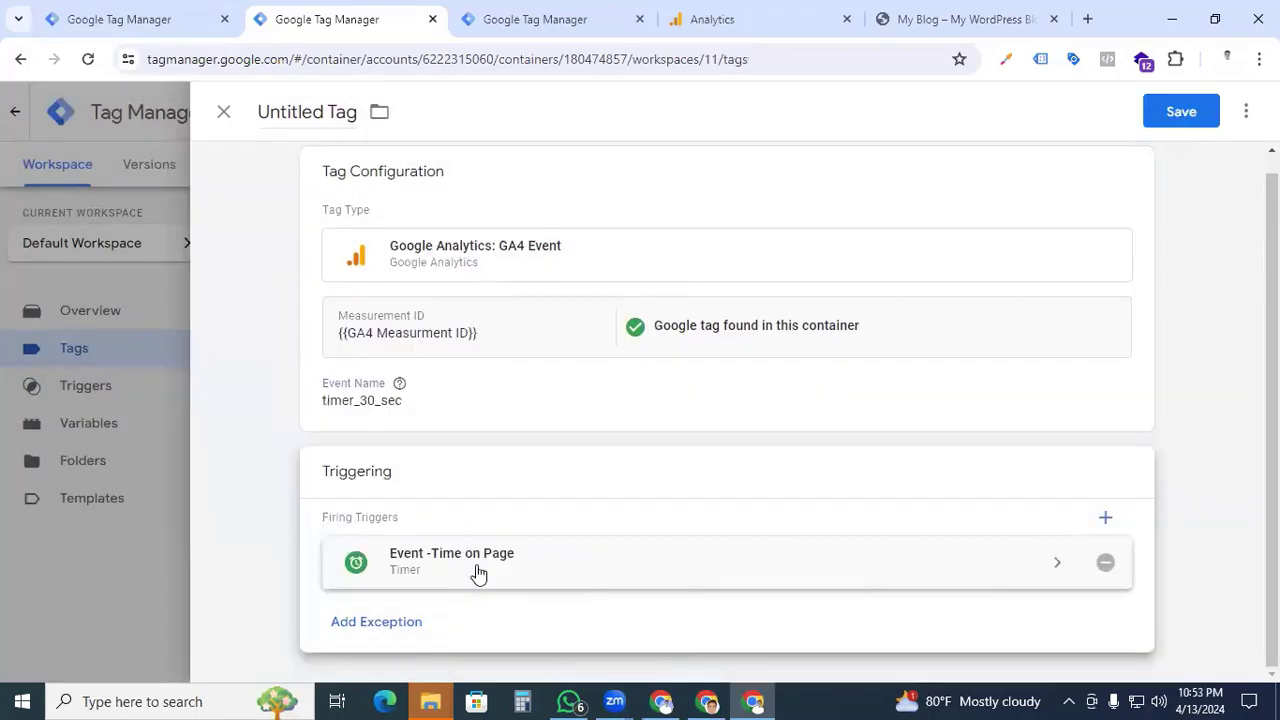
# - Name the tag "GA4- Timer 30 sec" and save it
pyautogui.click(320, 111)
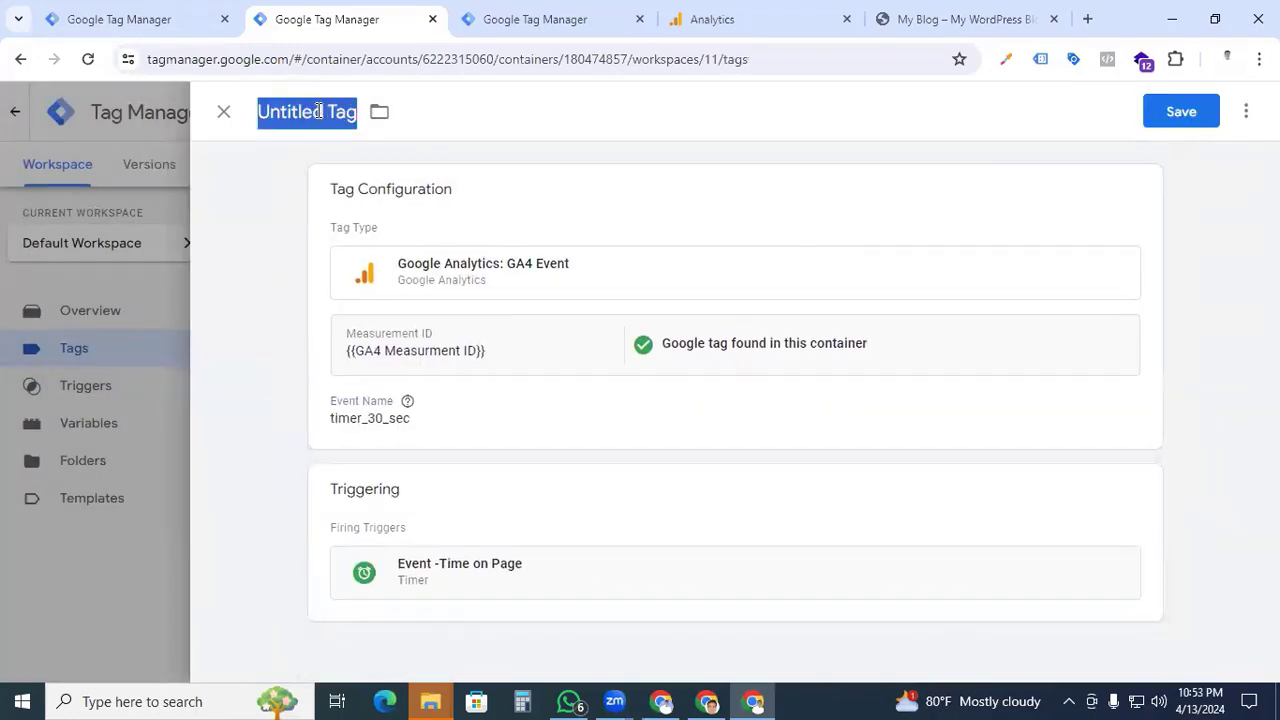
pyautogui.write('GA')
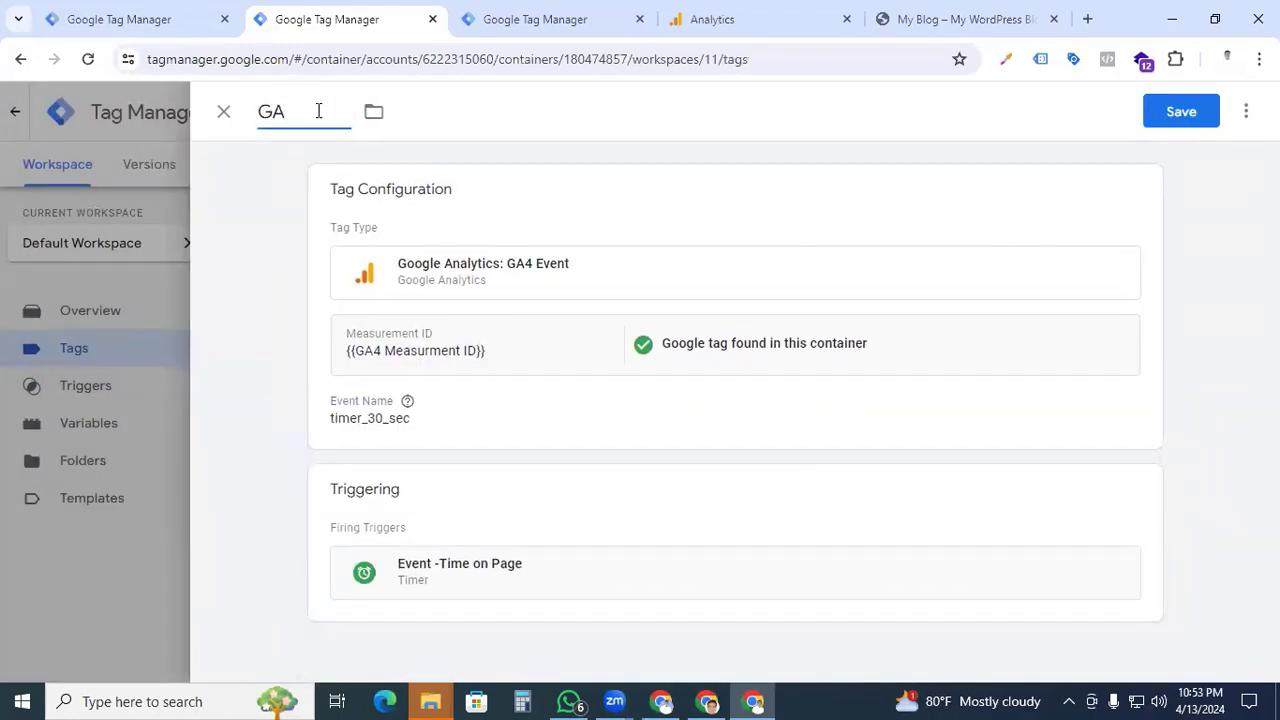
pyautogui.write('4- Timer 30 sec')
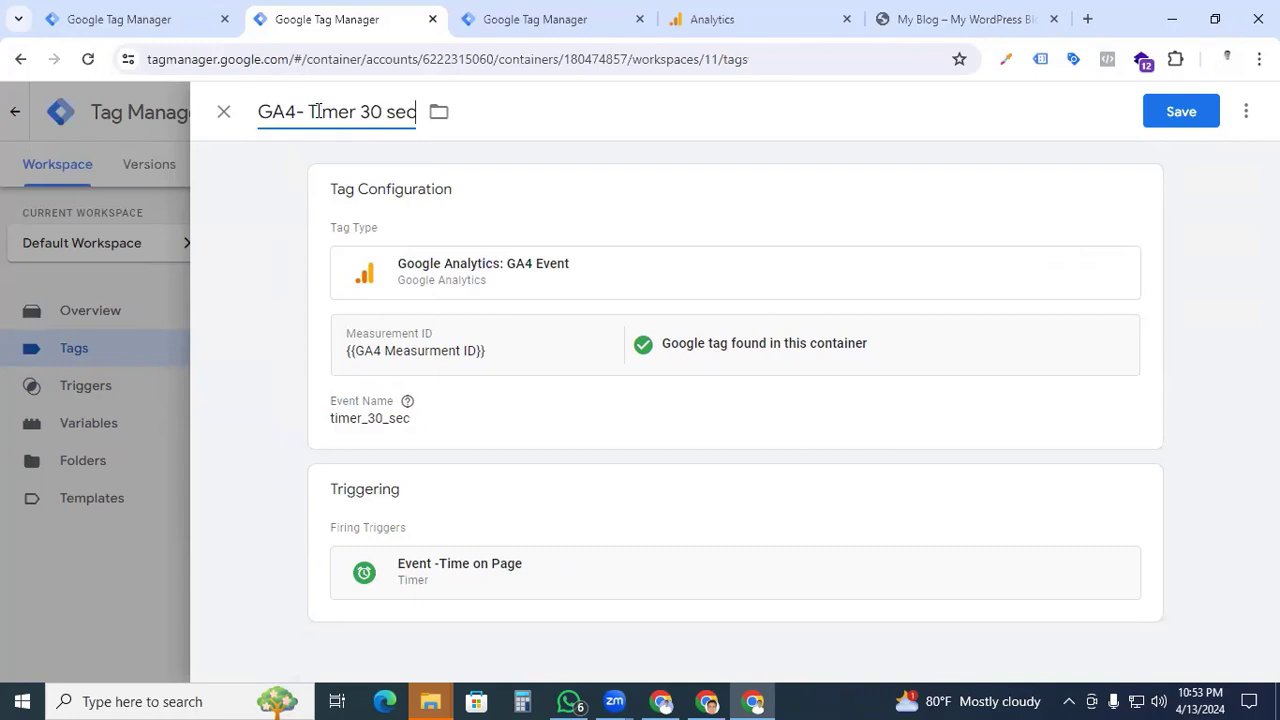
pyautogui.click(1186, 122)
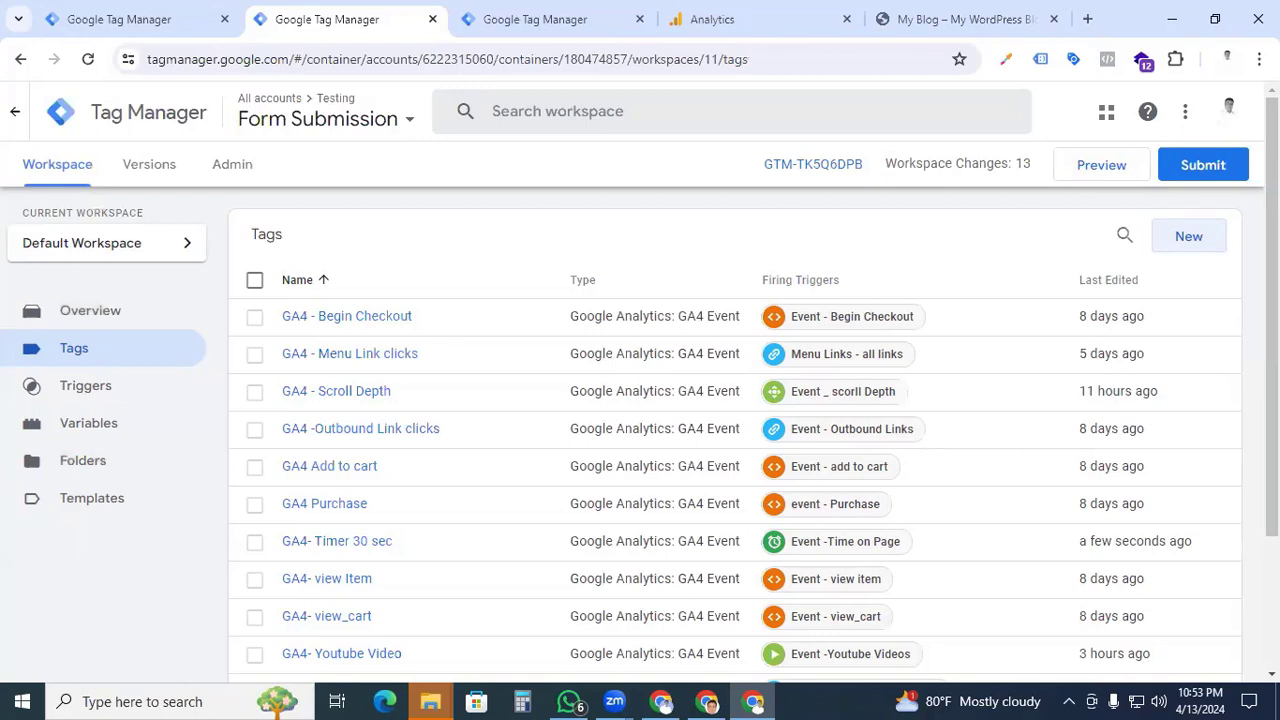
# - Preview the container by connecting Tag Assistant to the website, and browse its home page long enough for the 30-second timer
pyautogui.click(1097, 175)
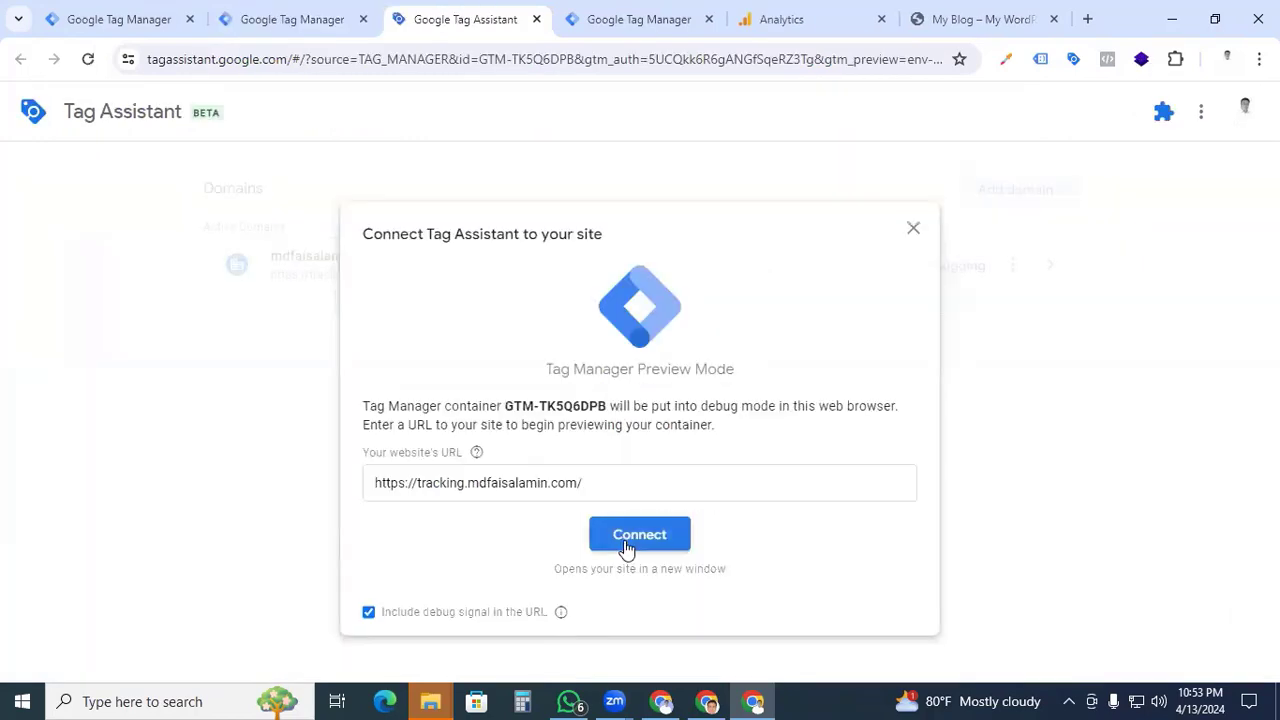
pyautogui.click(624, 540)
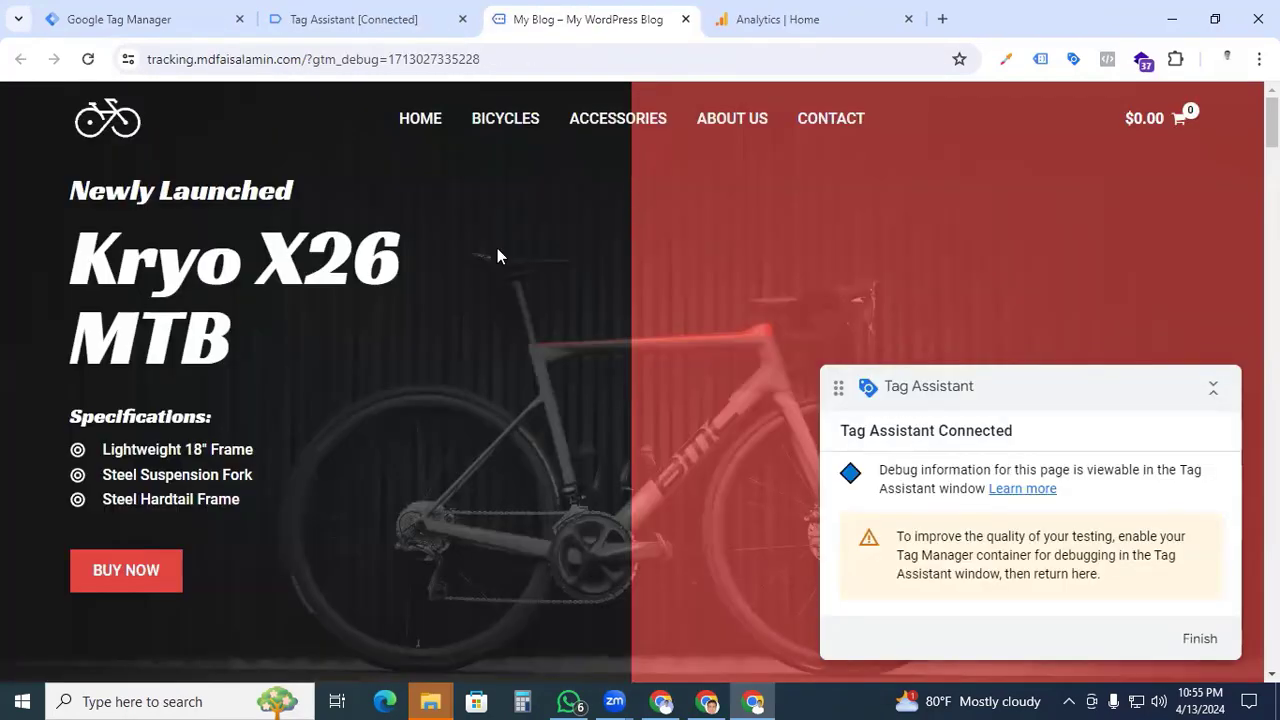
pyautogui.scroll(-5, 497, 249)
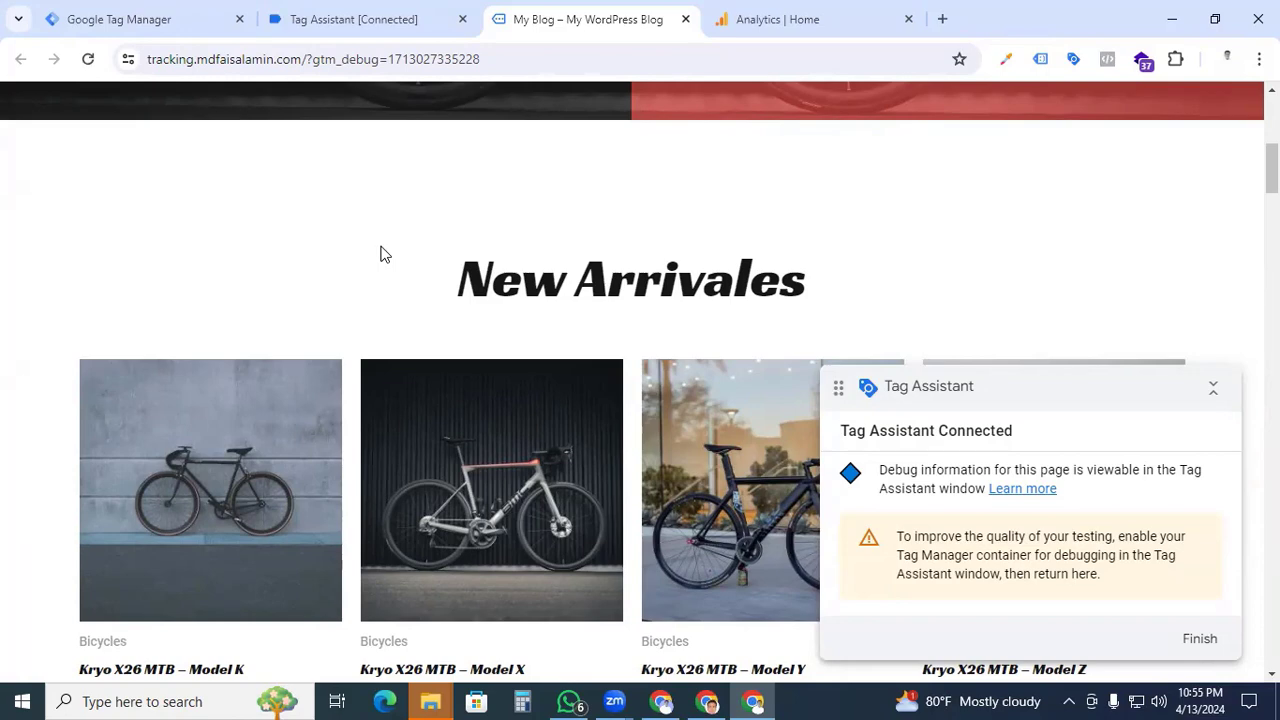
pyautogui.scroll(-10, 529, 311)
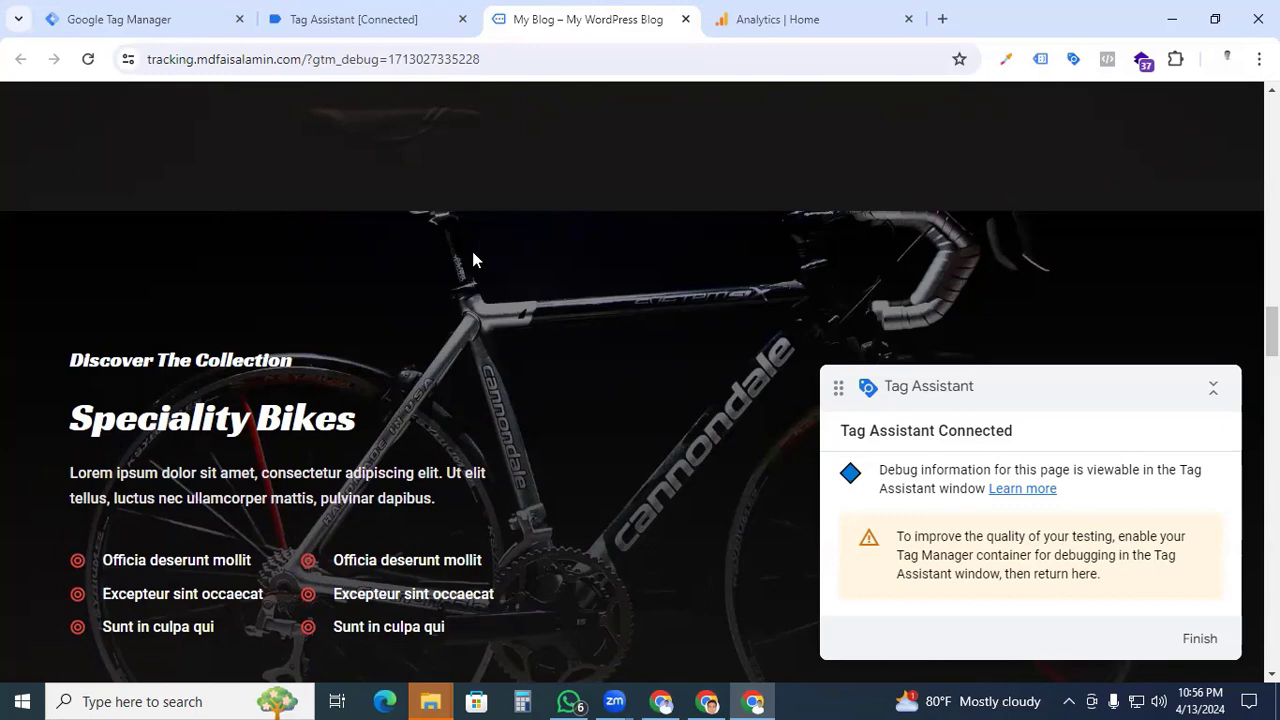
# - Switch to Tag Assistant and examine the GA4- Timer 30 sec tag's properties and firing triggers under the Timer event
pyautogui.click(330, 20)
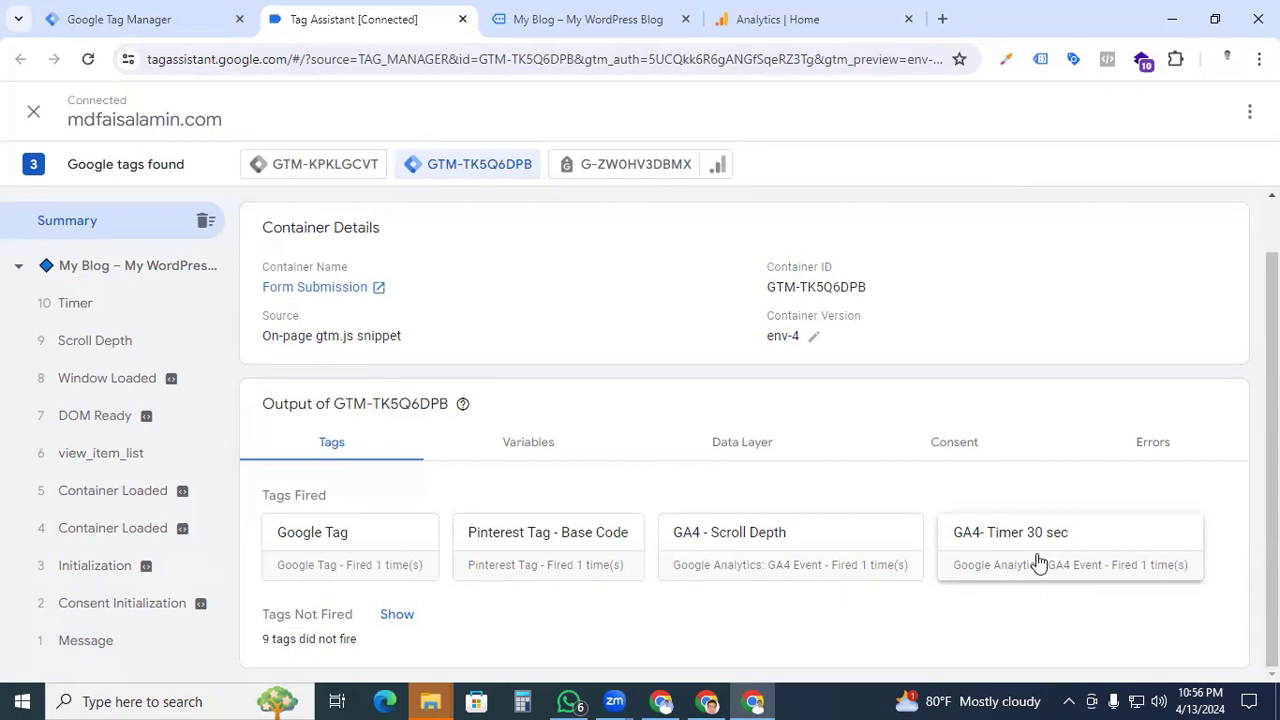
pyautogui.click(97, 309)
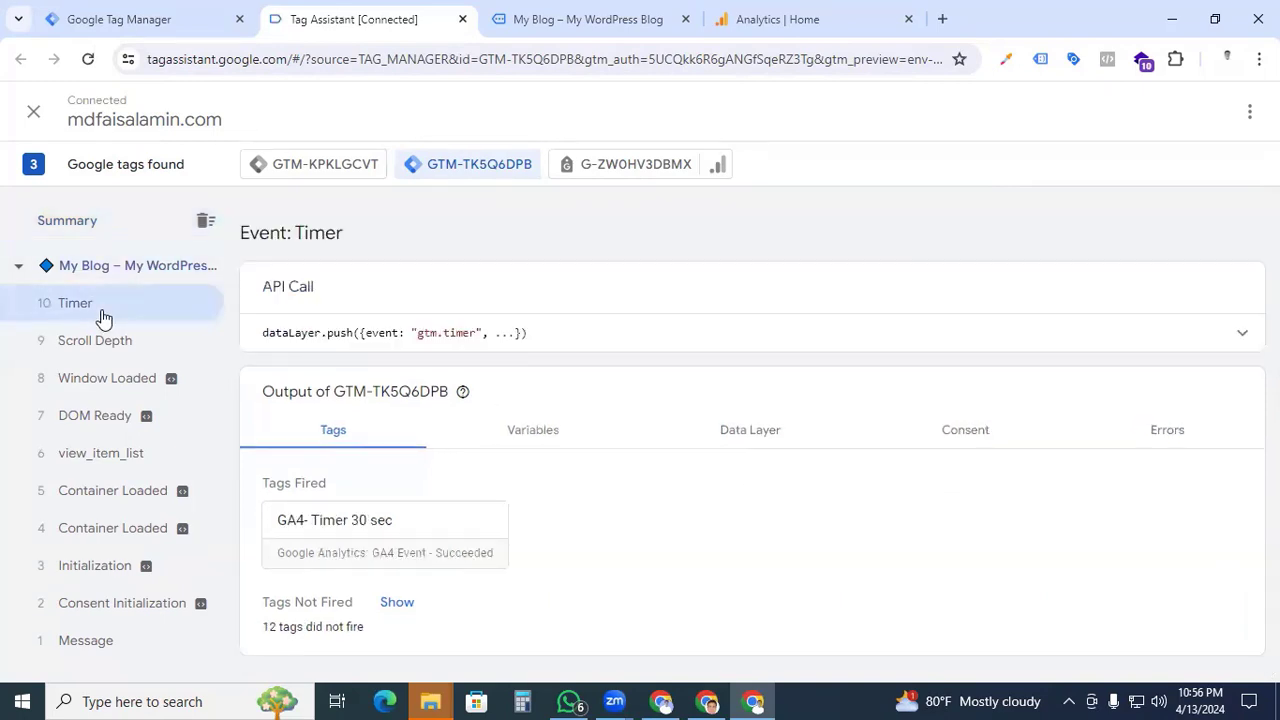
pyautogui.click(390, 530)
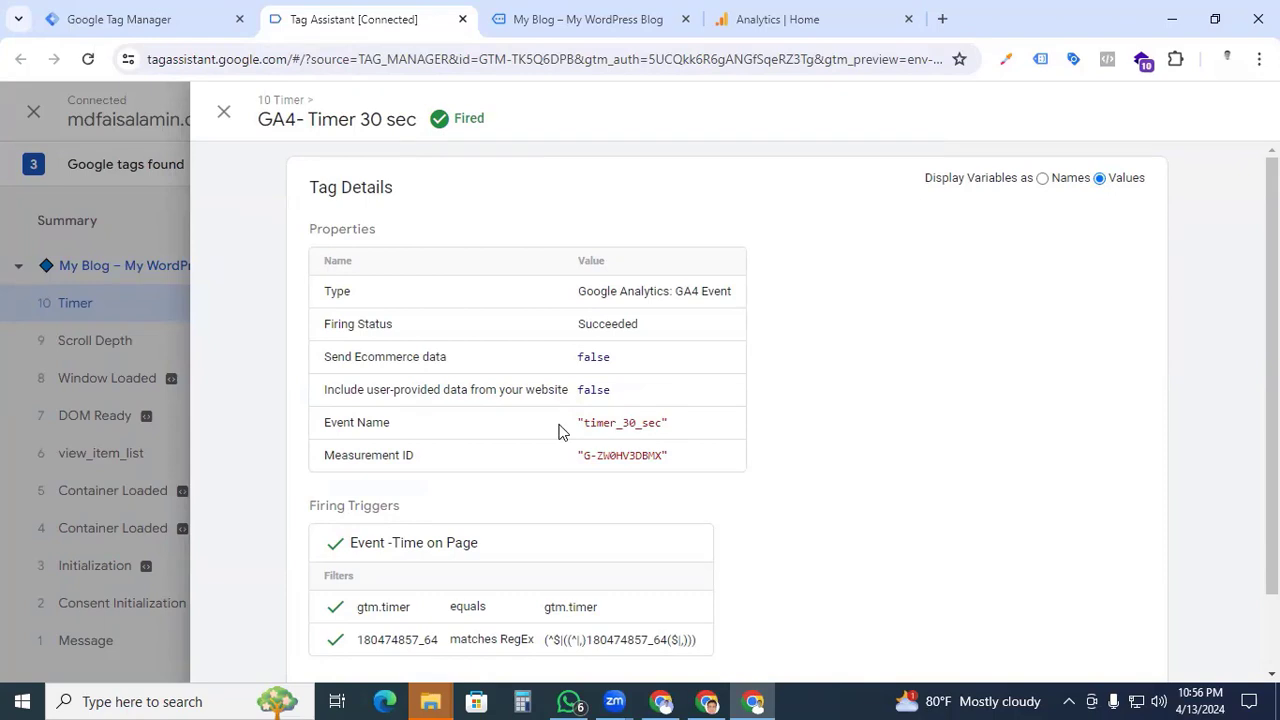
pyautogui.scroll(-2, 559, 432)
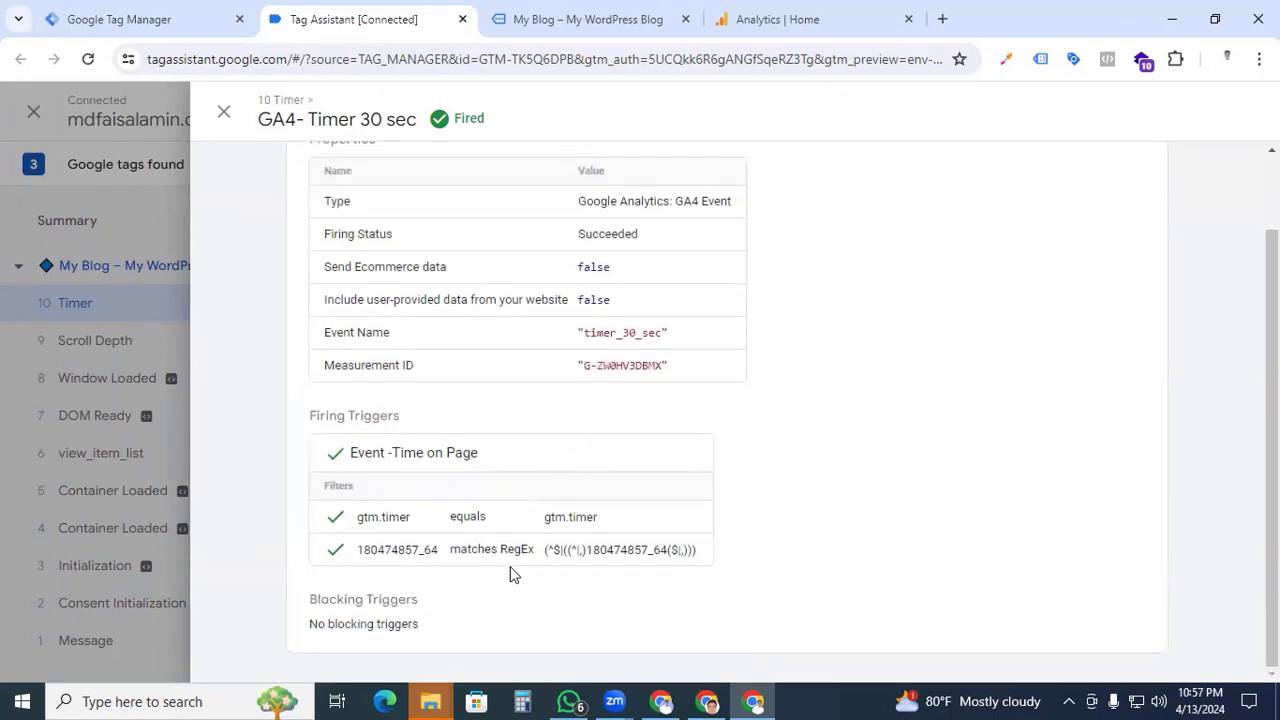
pyautogui.scroll(2, 508, 571)
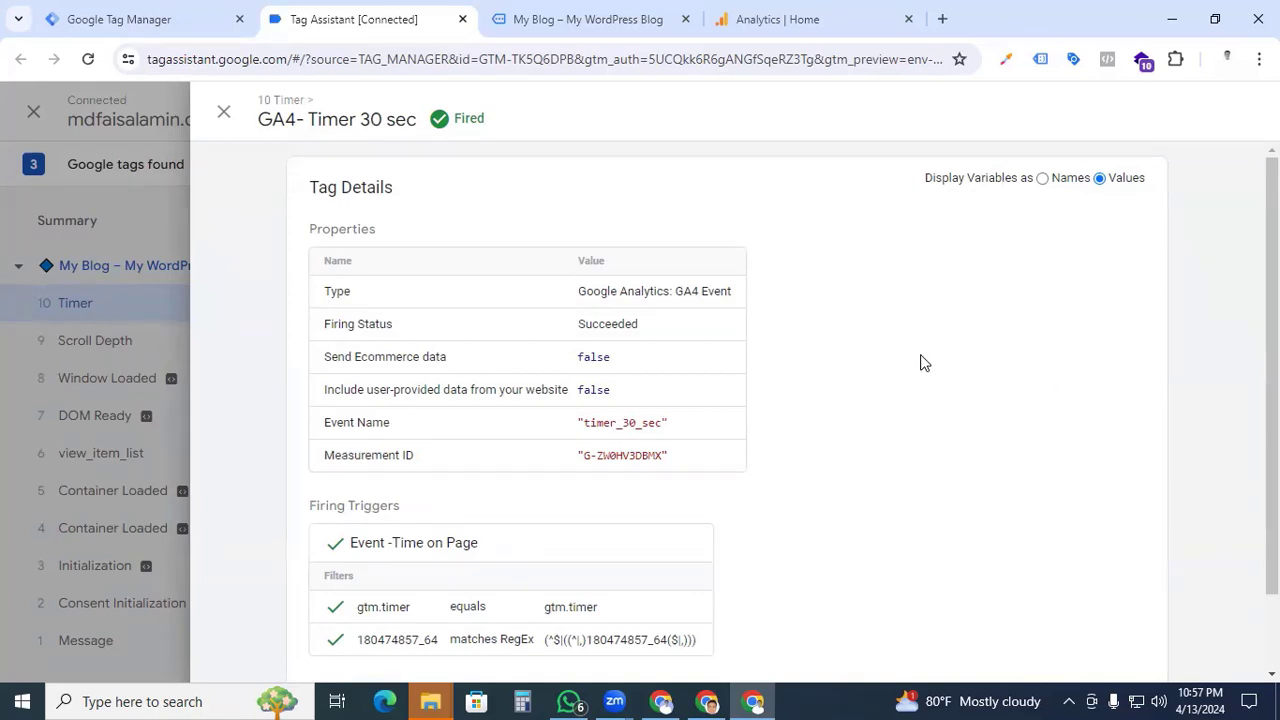
# - Switch to Google Analytics and open the property's DebugView to check for the timer_30_sec event
pyautogui.click(780, 30)
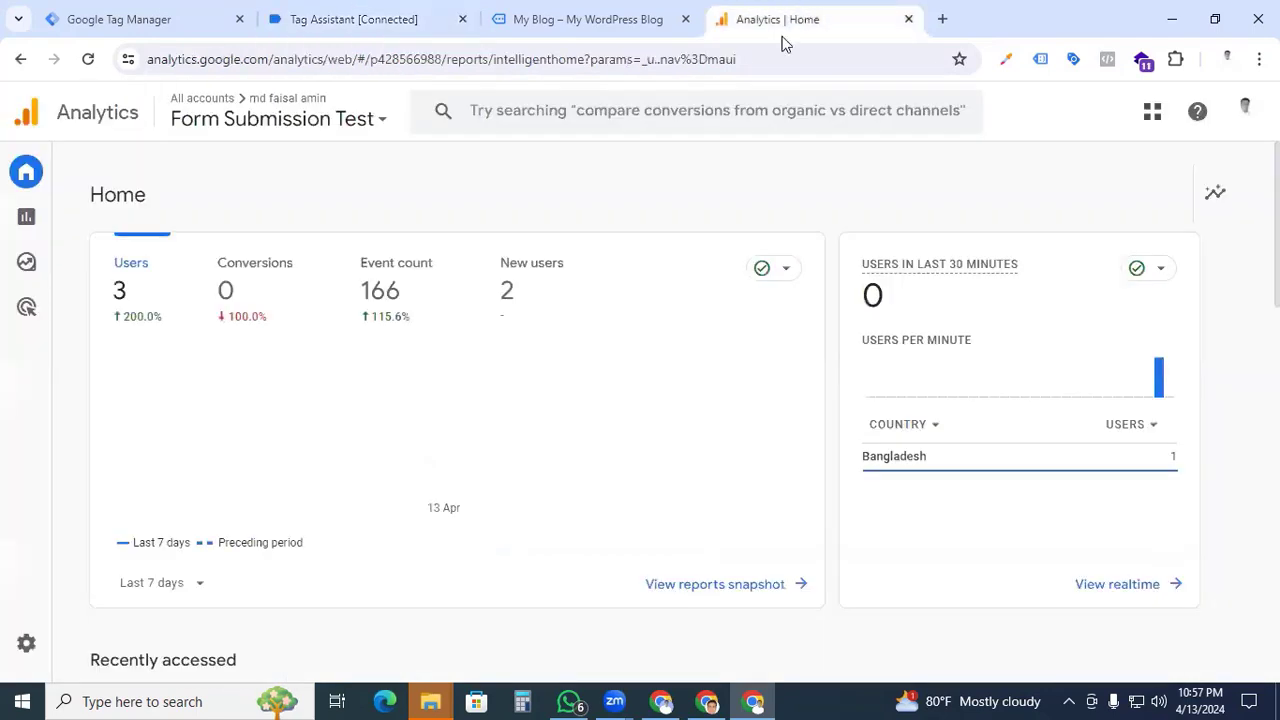
pyautogui.click(79, 652)
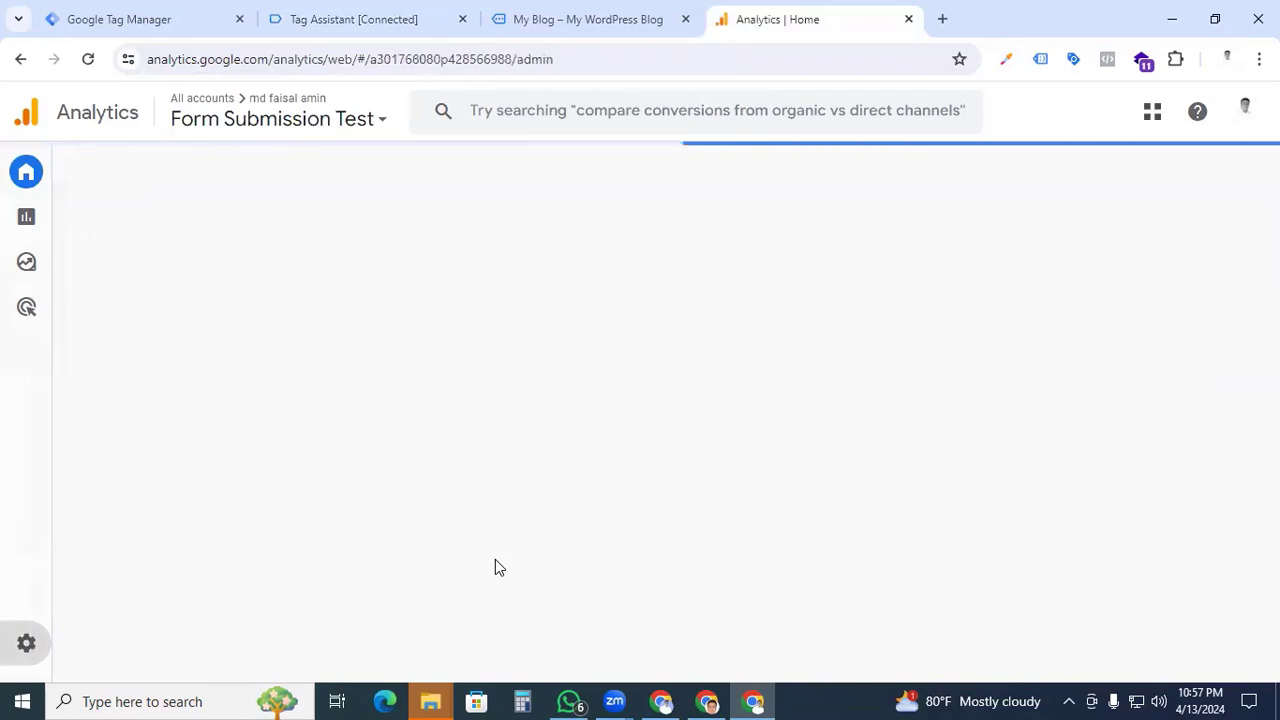
pyautogui.scroll(-10, 500, 580)
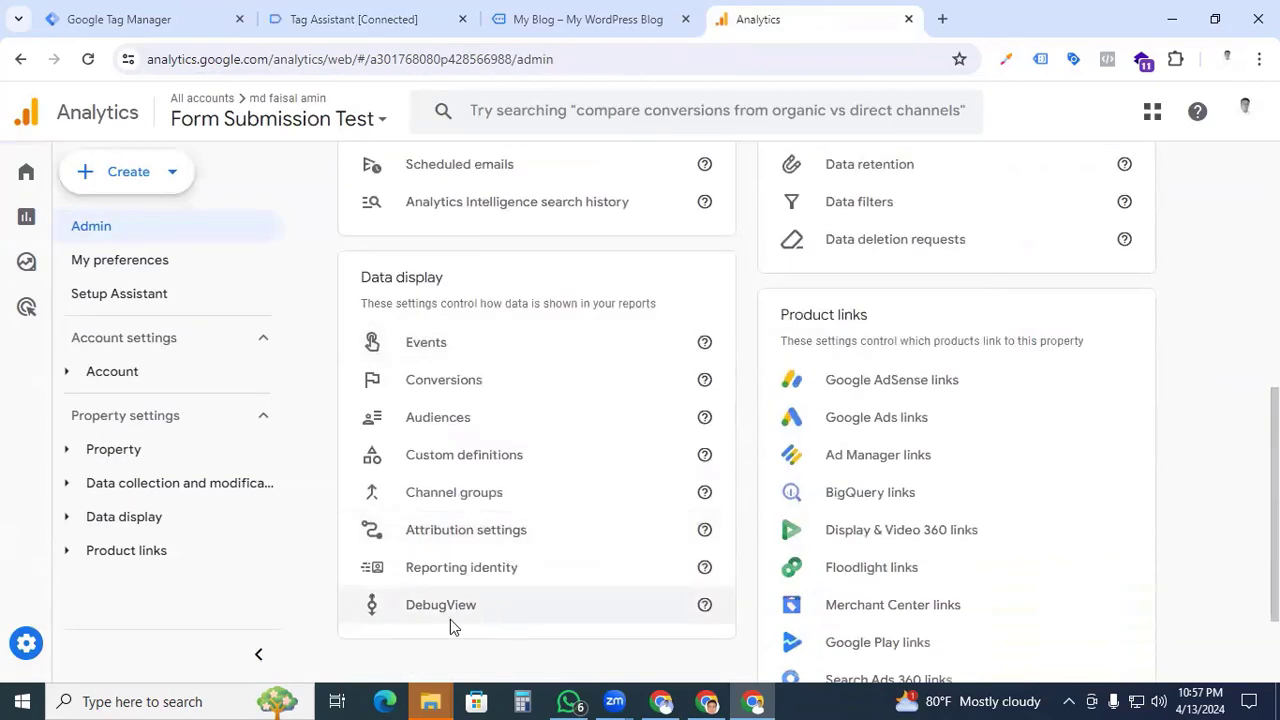
pyautogui.click(446, 609)
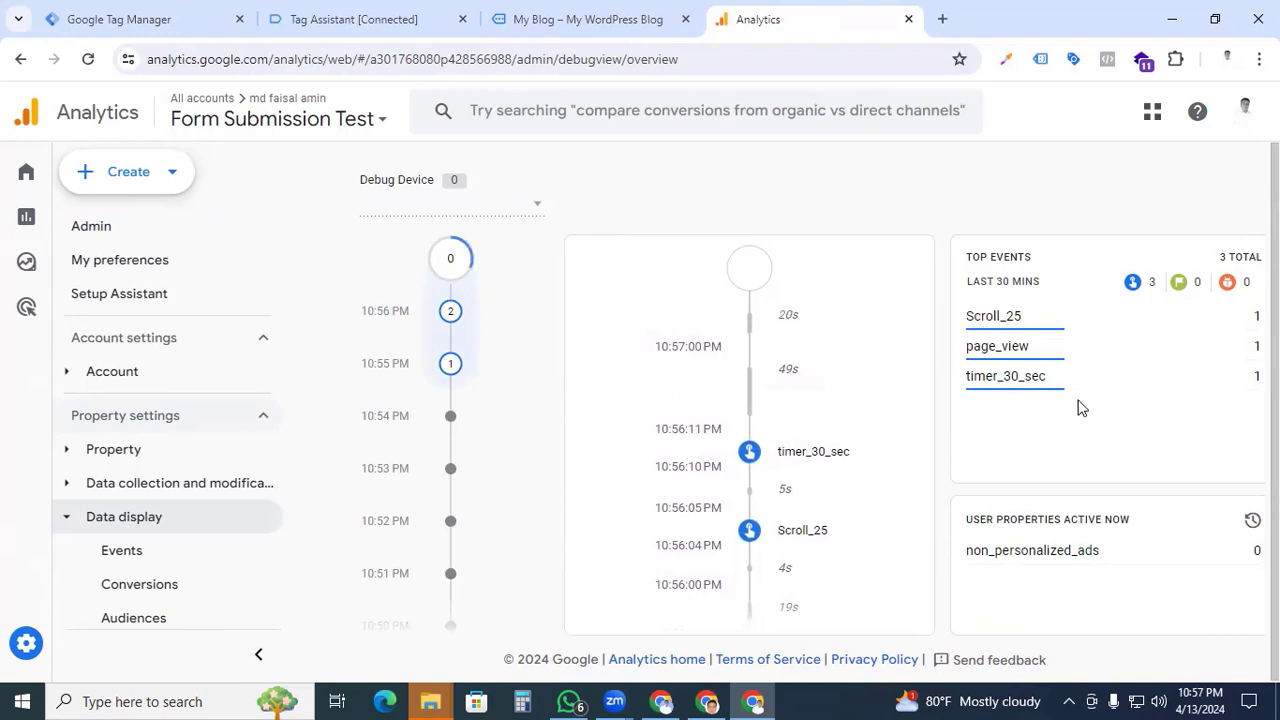
# - Open the property's existing events list and look through it for the timer event and its conversion setting
pyautogui.click(139, 561)
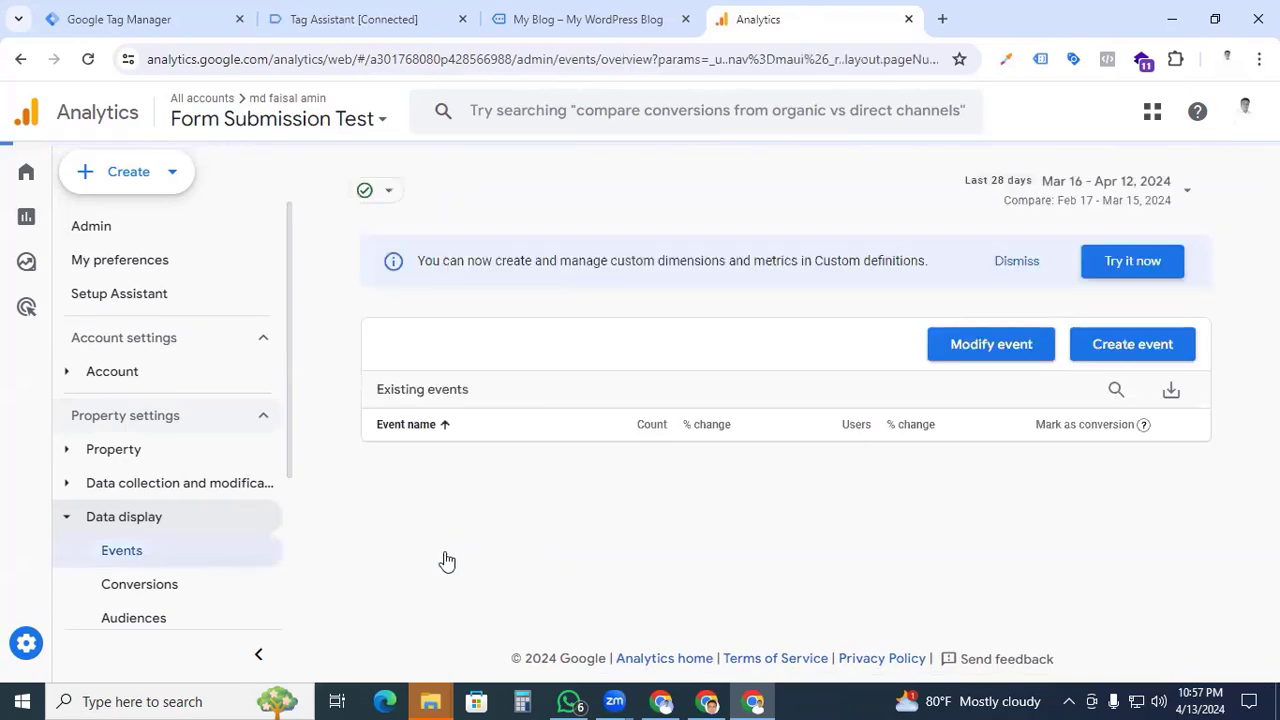
pyautogui.scroll(-7, 505, 522)
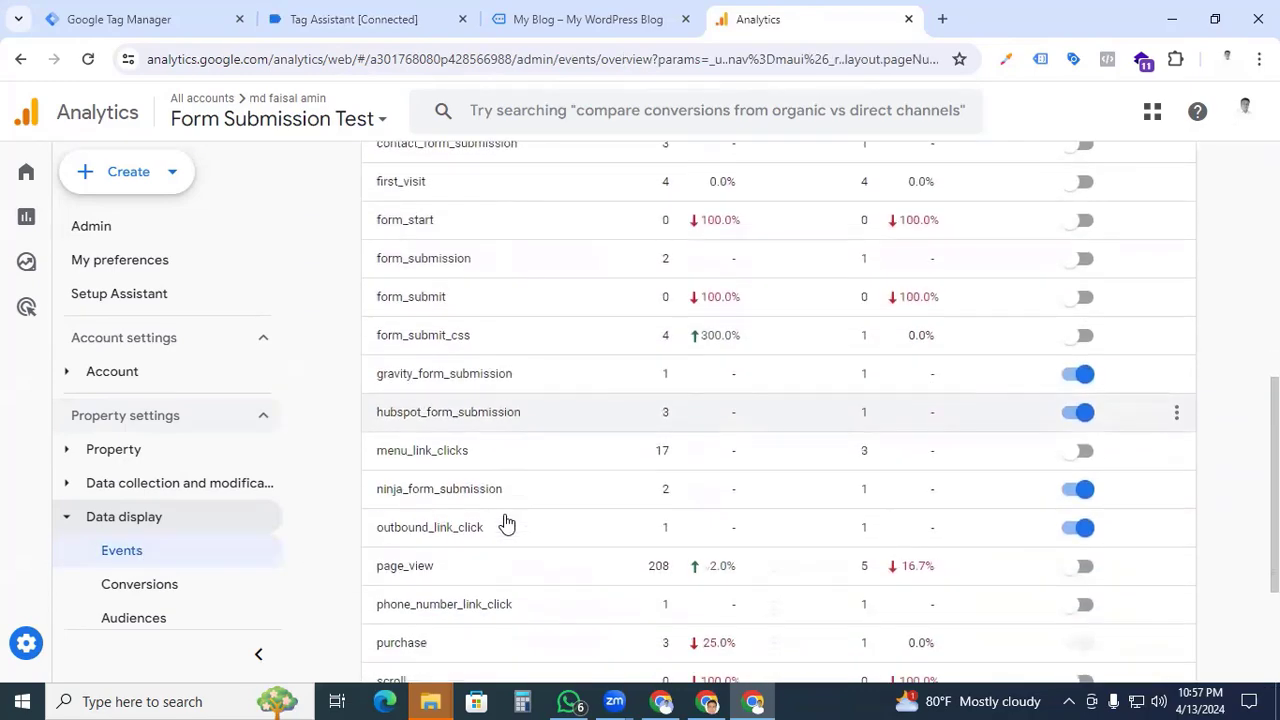
pyautogui.scroll(-2, 505, 522)
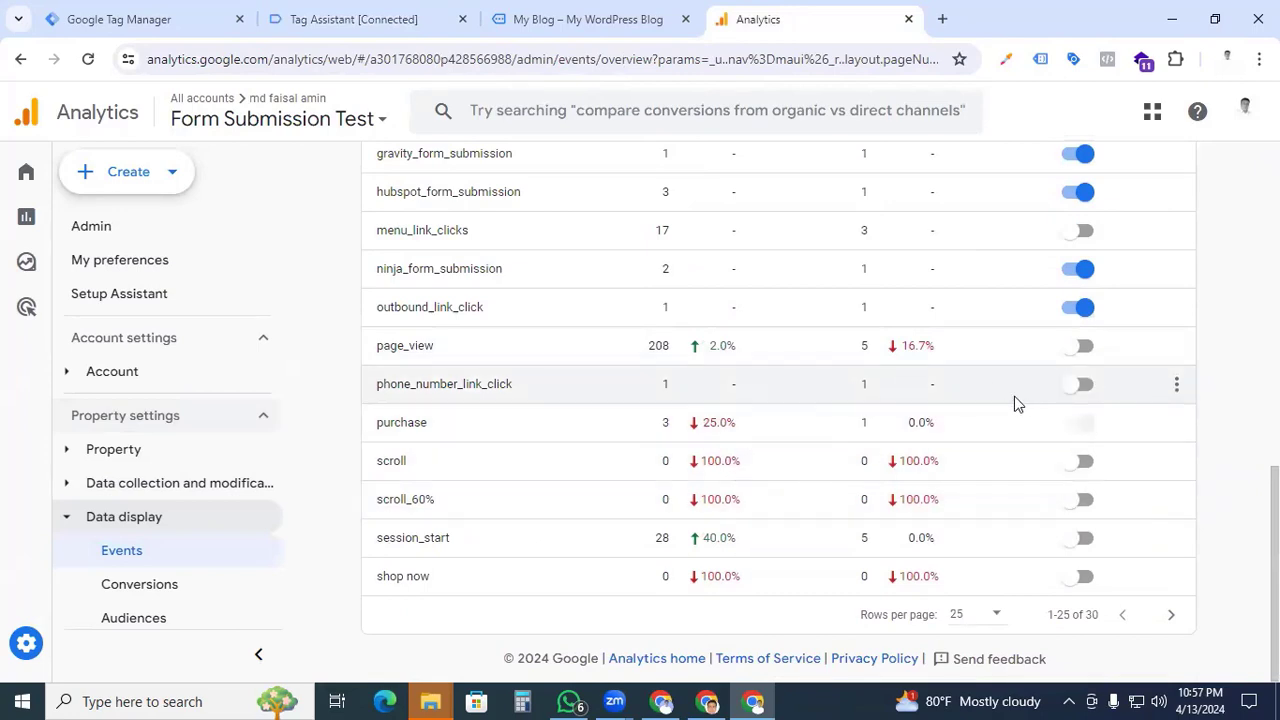
pyautogui.scroll(10, 833, 461)
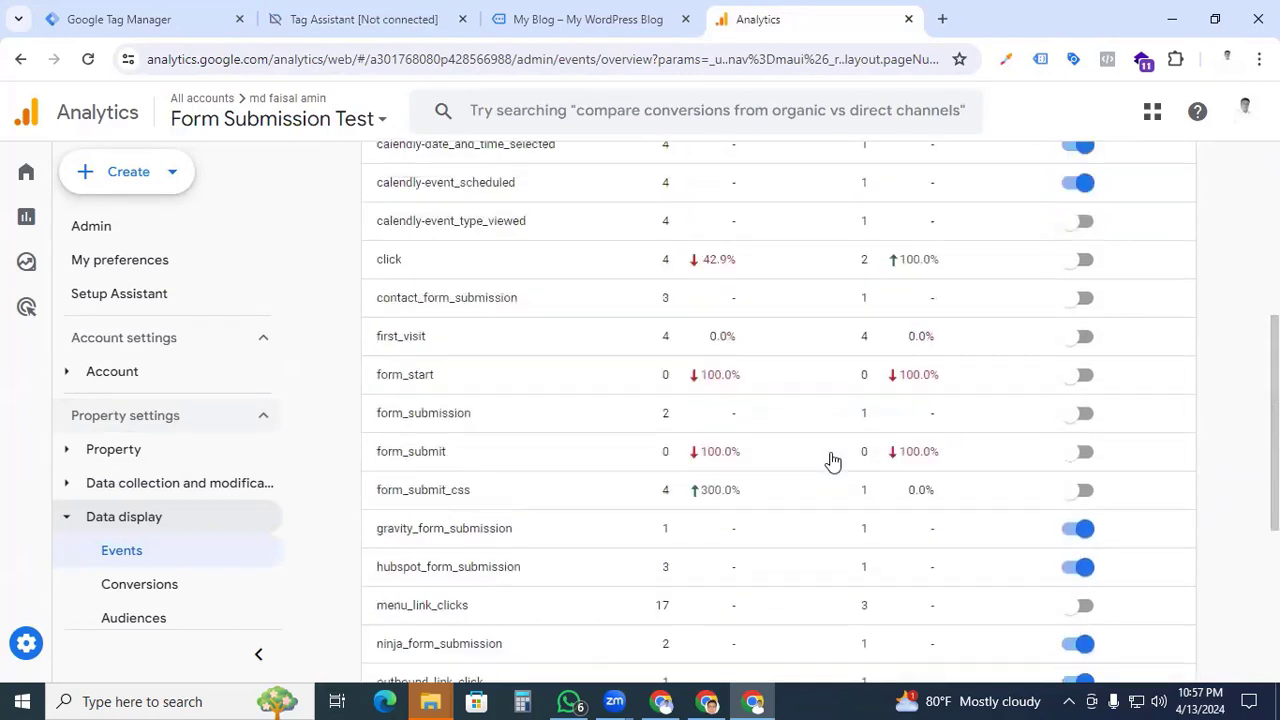